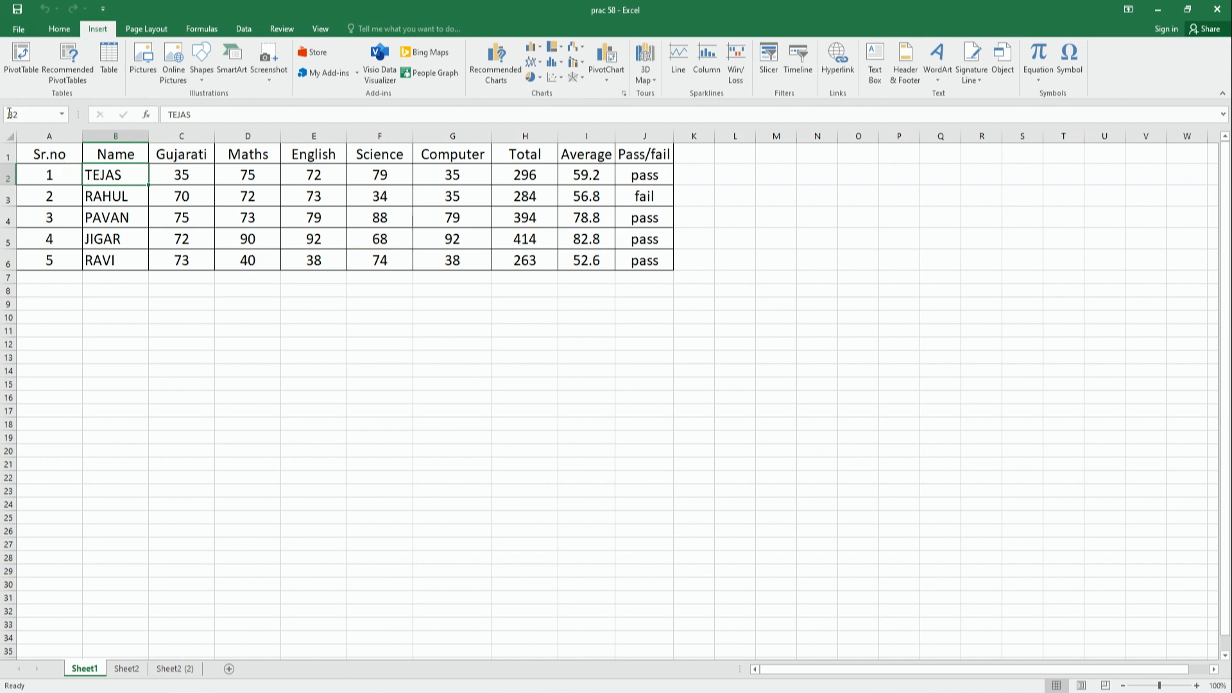
pyautogui.click(115, 130)
pyautogui.click(3, 176)
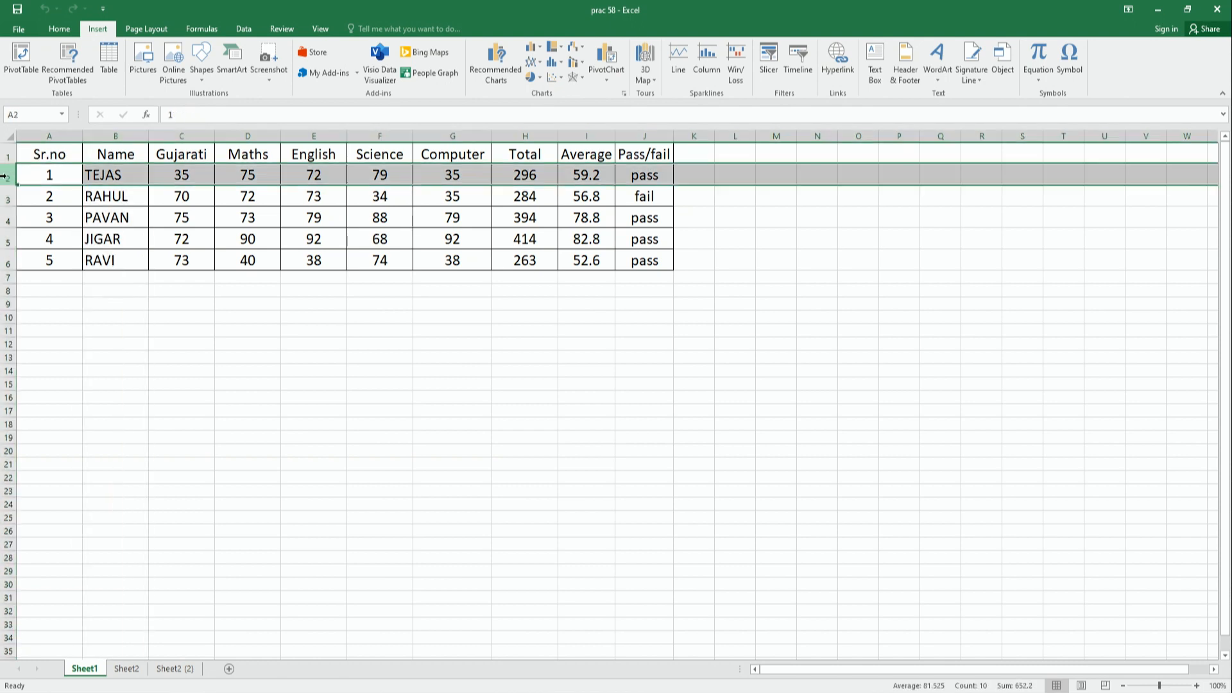
pyautogui.click(129, 174)
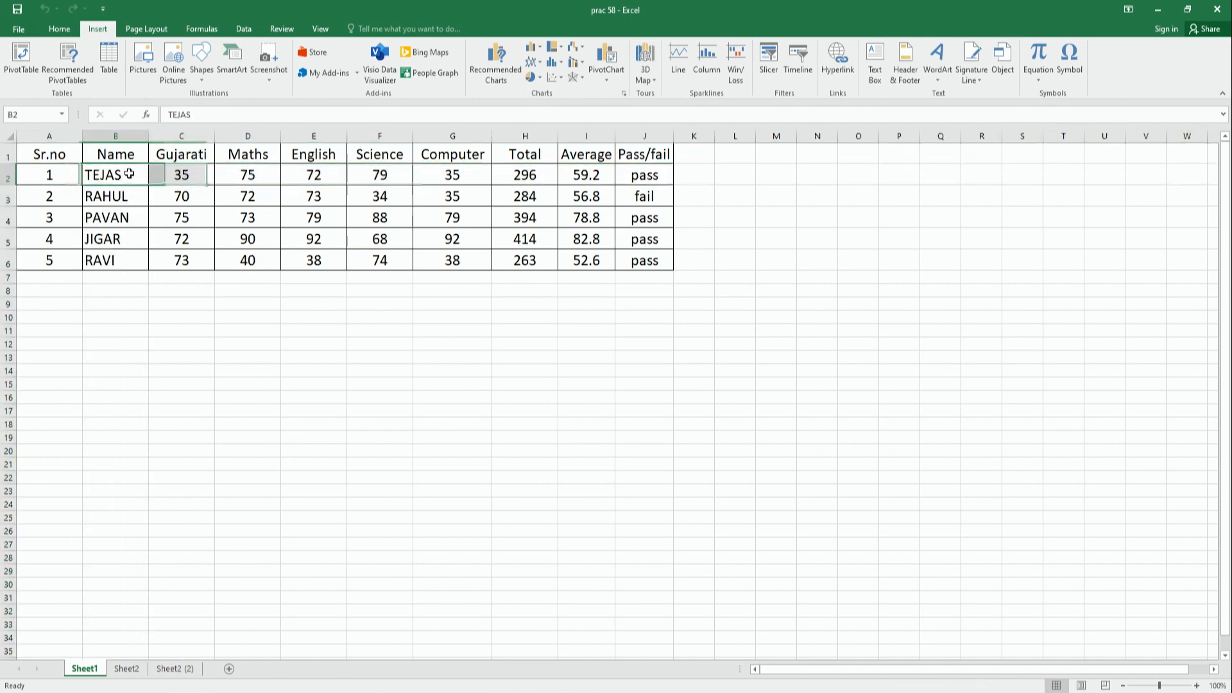
pyautogui.click(179, 174)
pyautogui.click(241, 177)
pyautogui.click(311, 176)
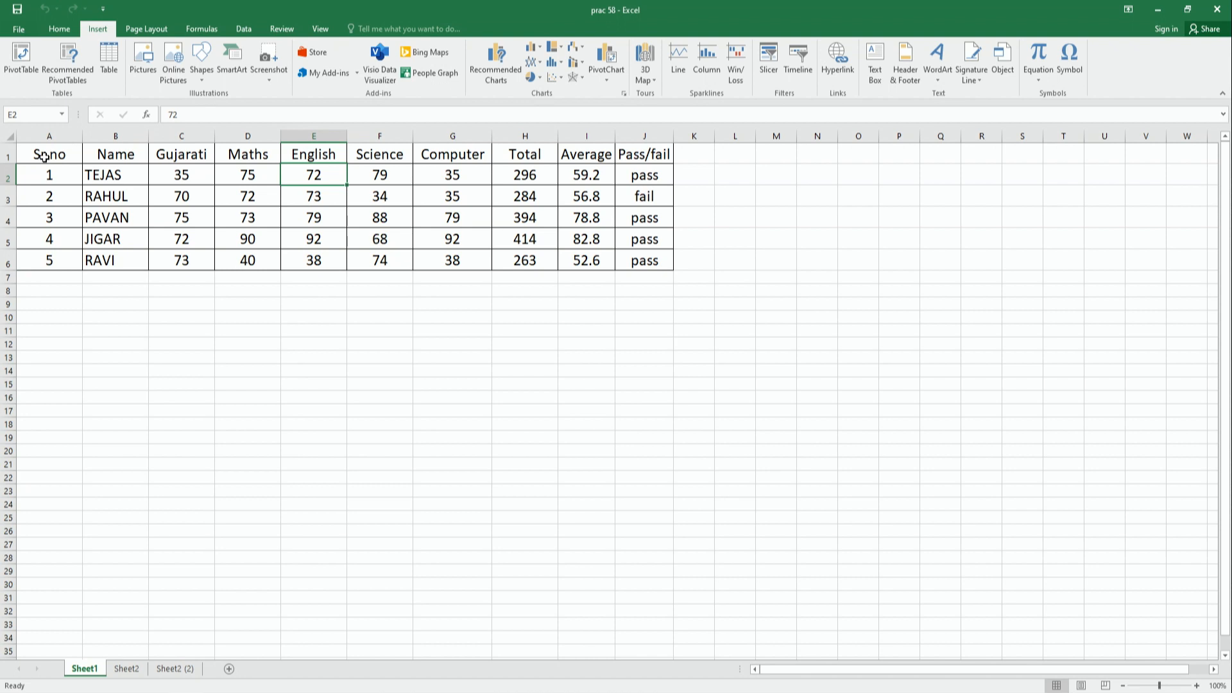
pyautogui.moveTo(43, 156); pyautogui.dragTo(641, 259)
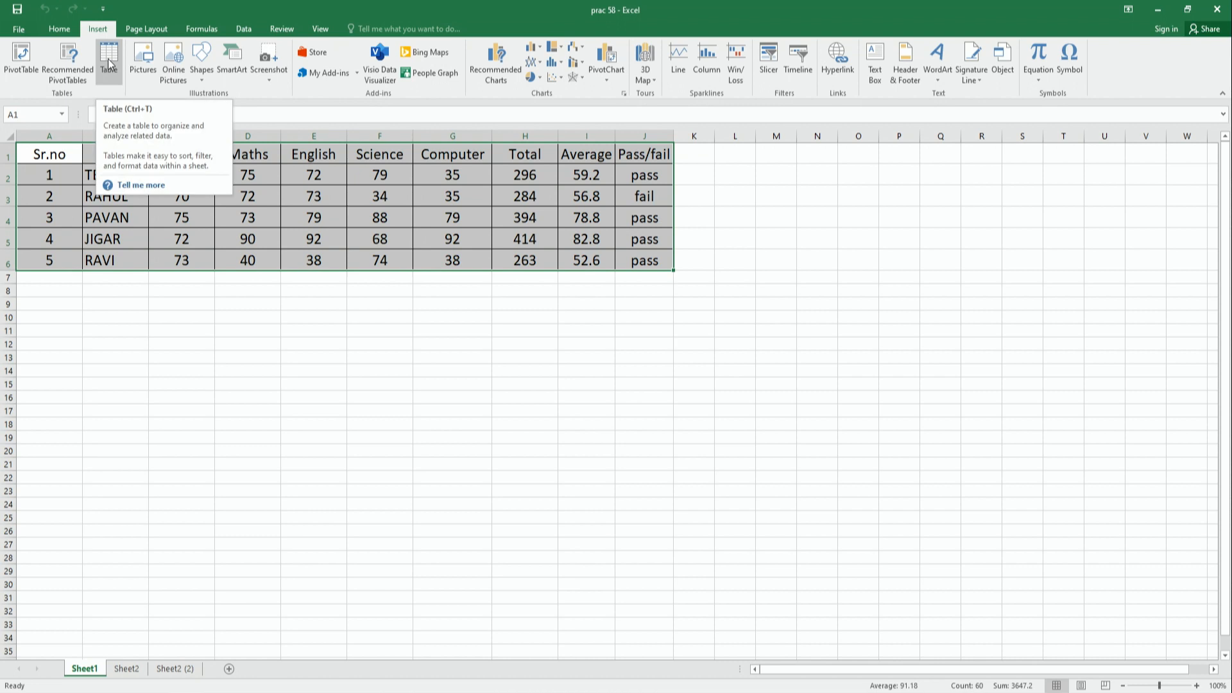
pyautogui.click(107, 59)
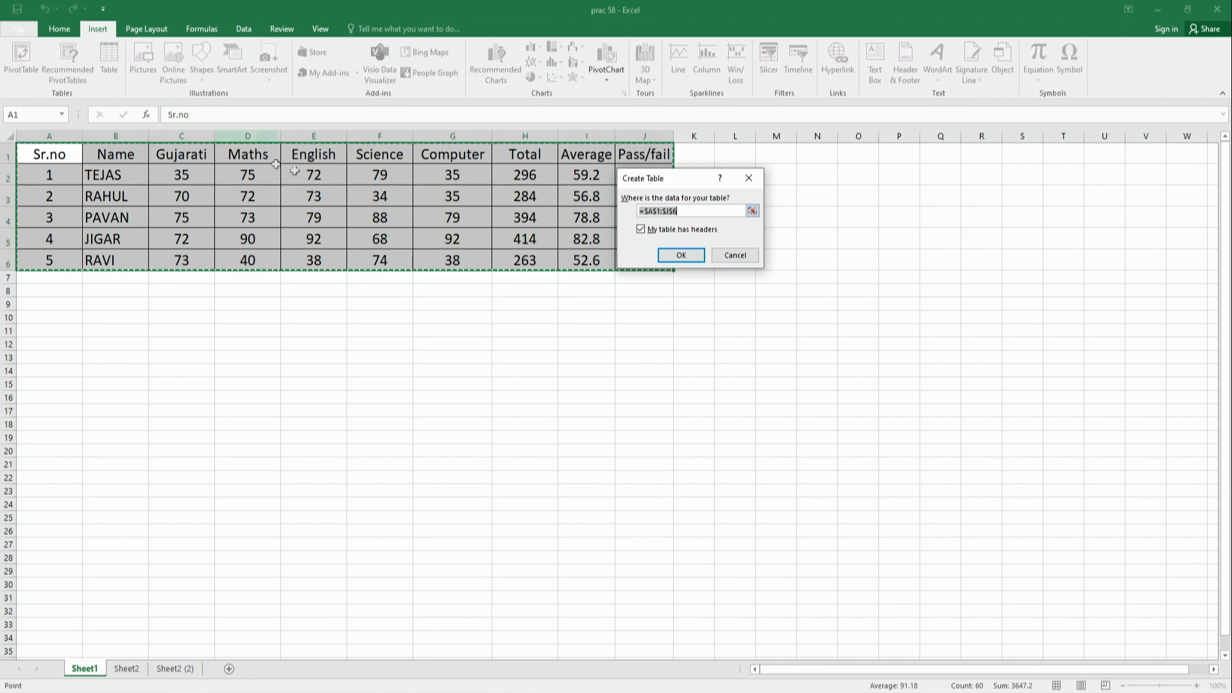
pyautogui.moveTo(693, 179); pyautogui.dragTo(569, 360)
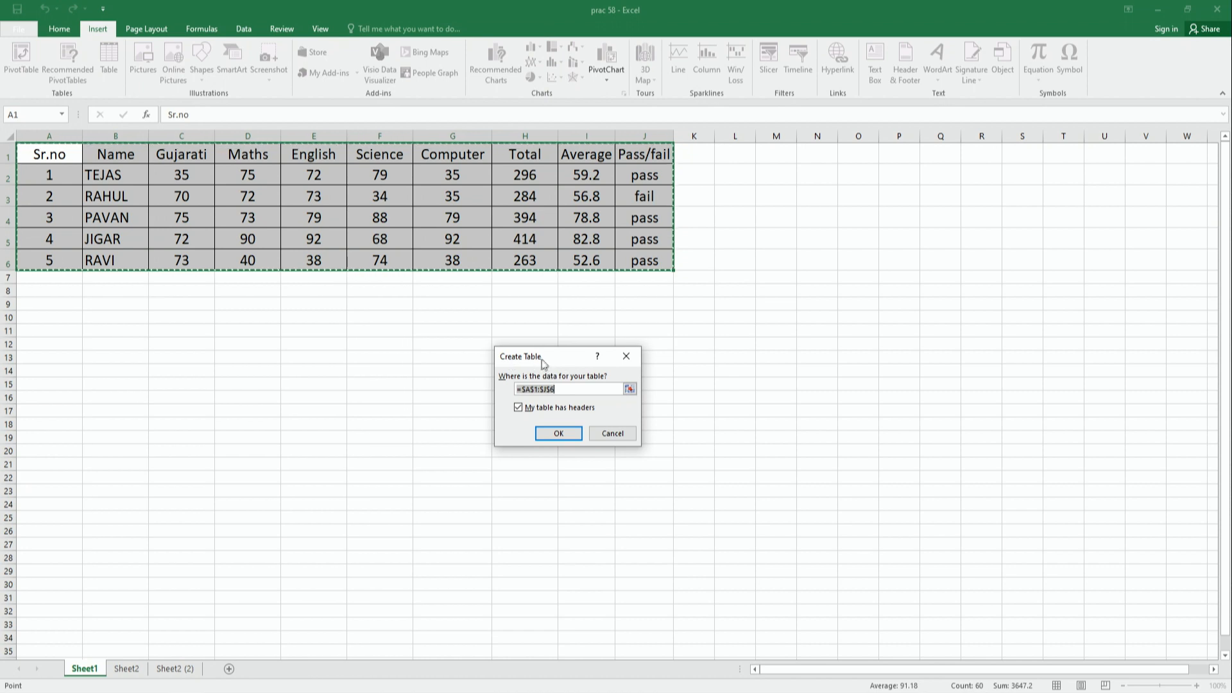
pyautogui.click(575, 389)
pyautogui.moveTo(575, 389); pyautogui.dragTo(509, 392)
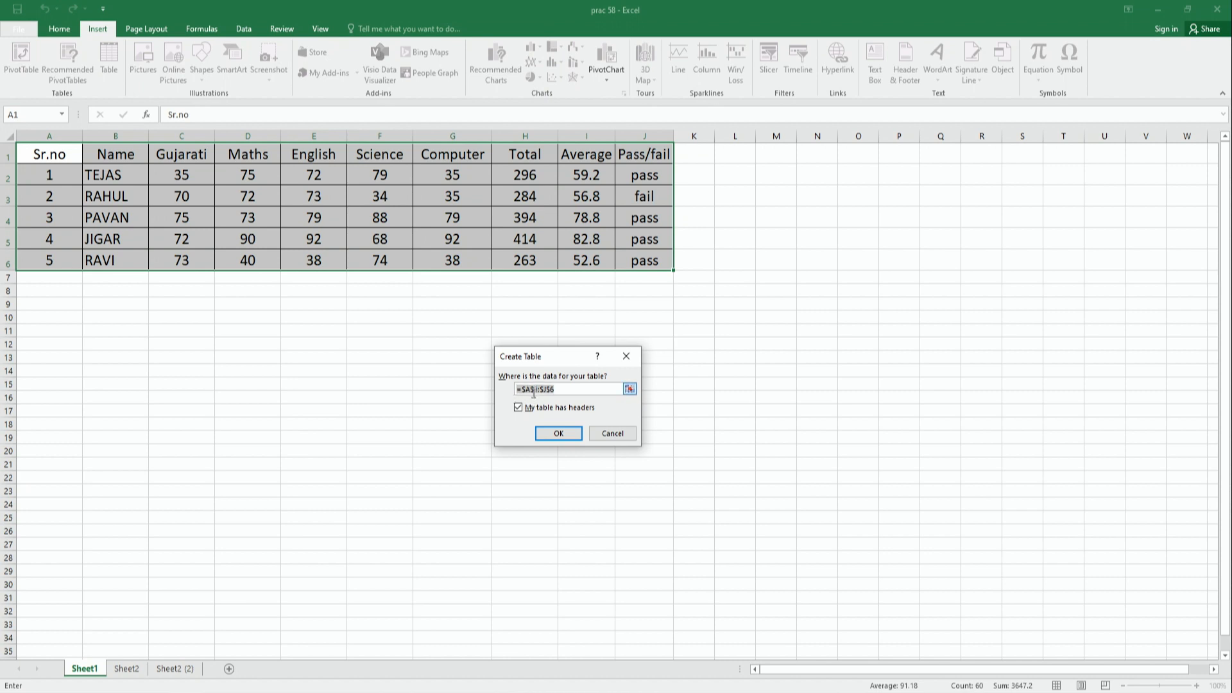
pyautogui.click(43, 154)
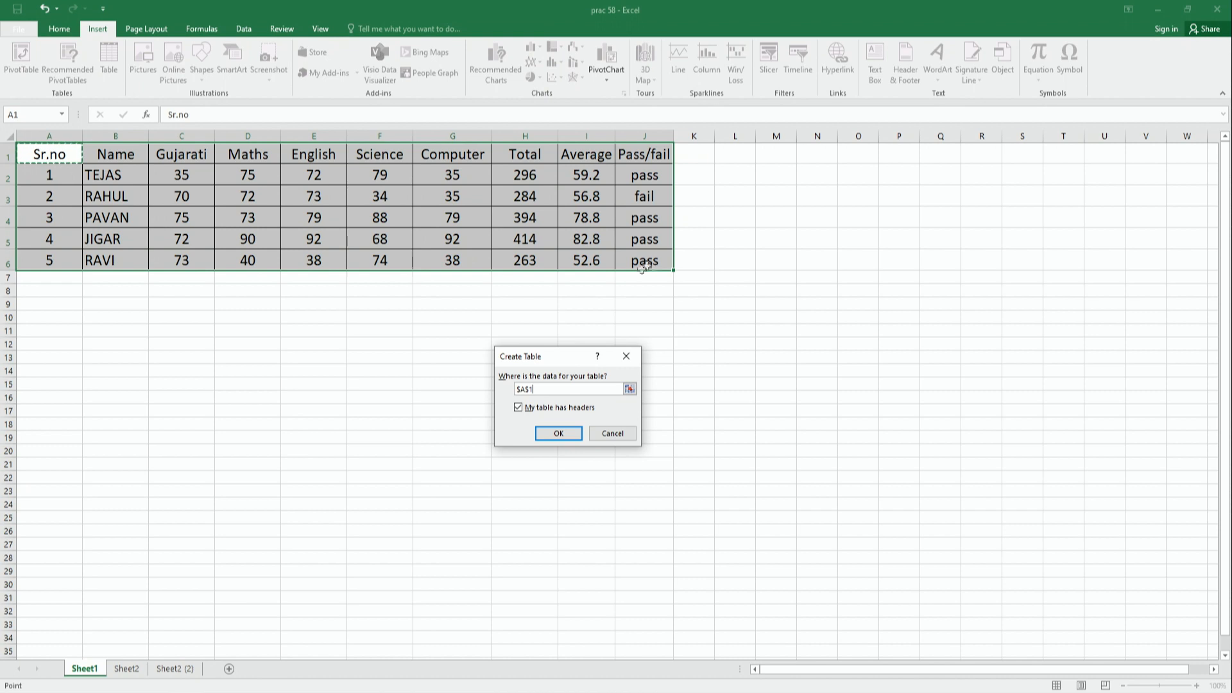
pyautogui.click(626, 434)
# - Convert the marks data in A1:J6 on Sheet1 into a table, using its first row as headers
pyautogui.moveTo(57, 153); pyautogui.dragTo(661, 263)
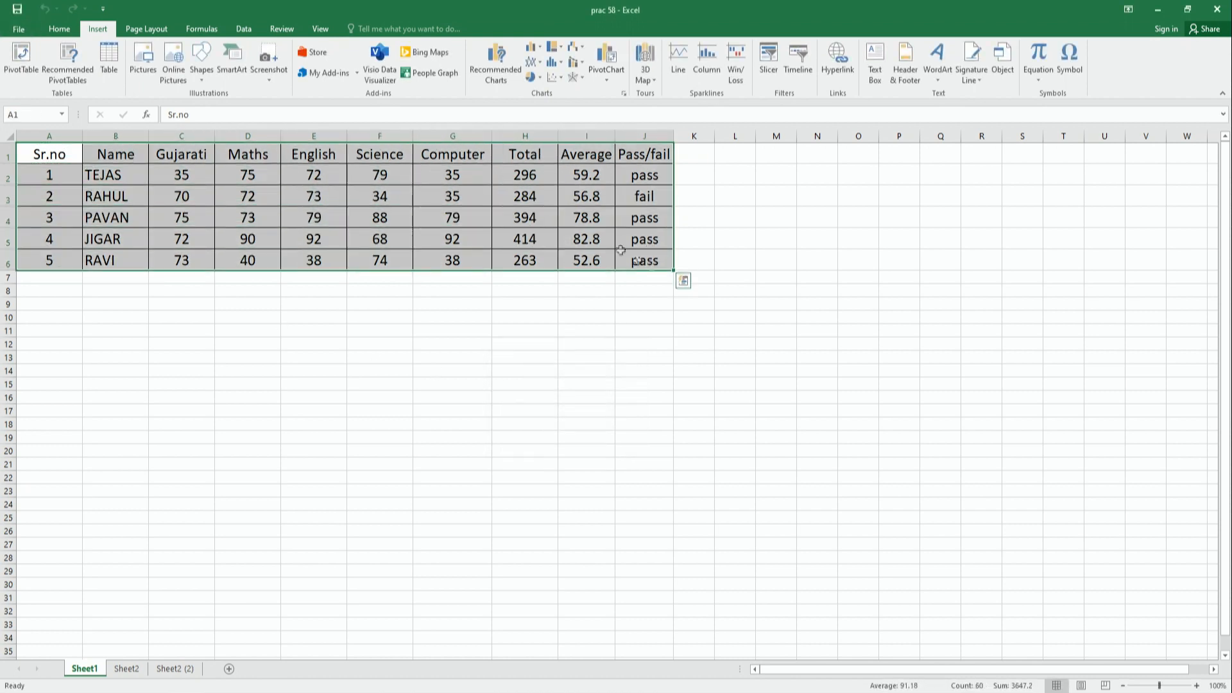
pyautogui.click(113, 71)
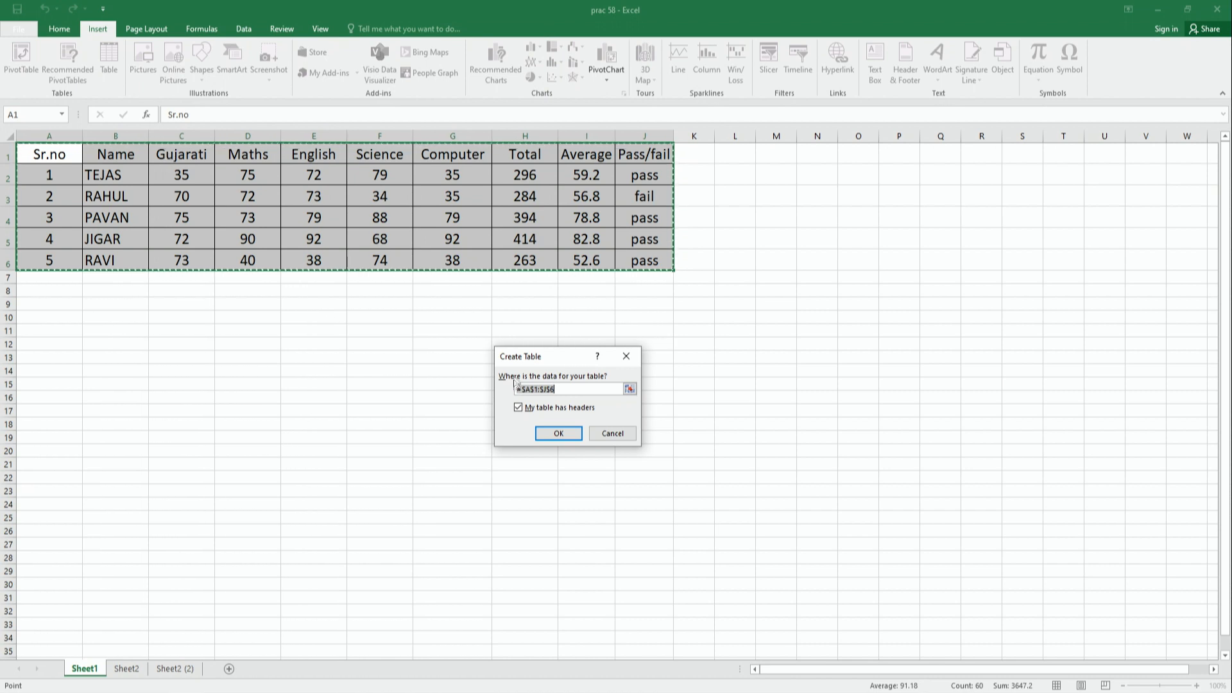
pyautogui.click(558, 434)
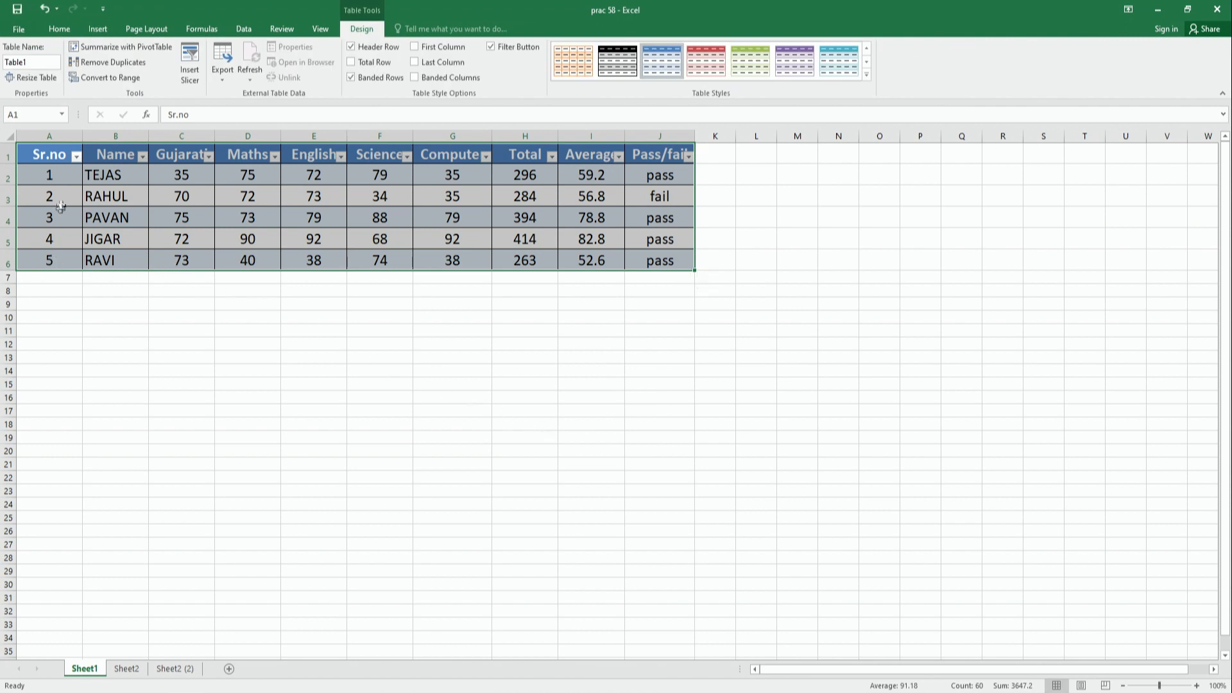
pyautogui.click(45, 155)
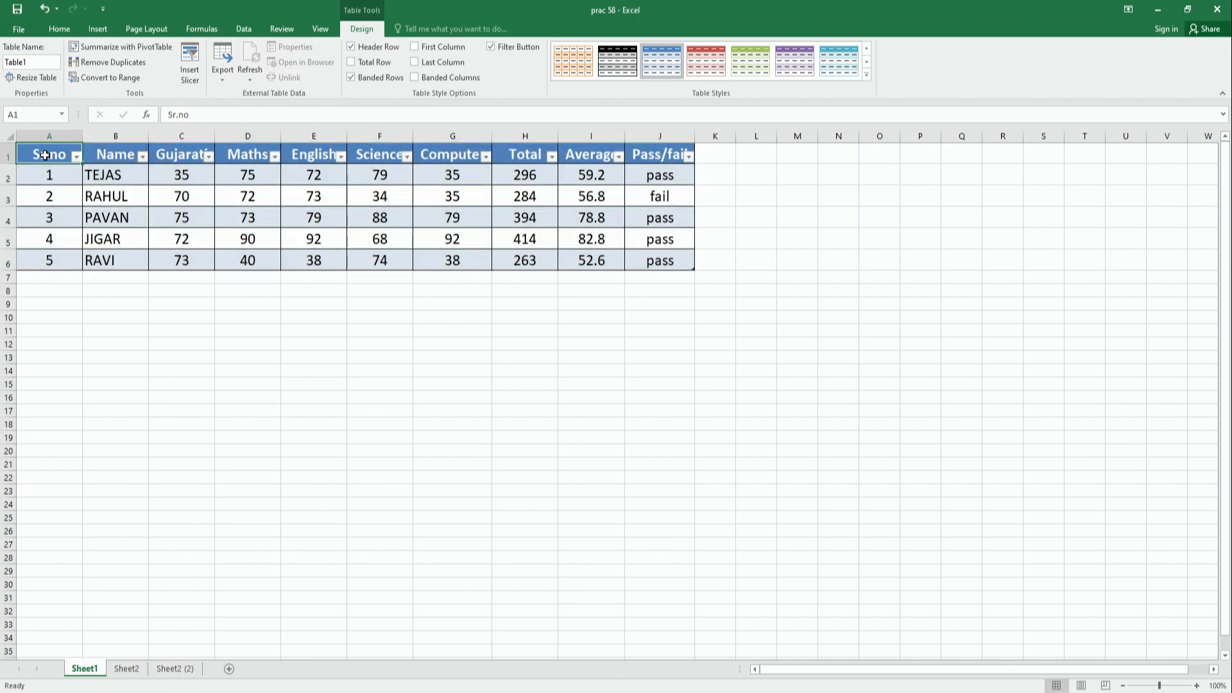
pyautogui.moveTo(45, 155); pyautogui.dragTo(635, 268)
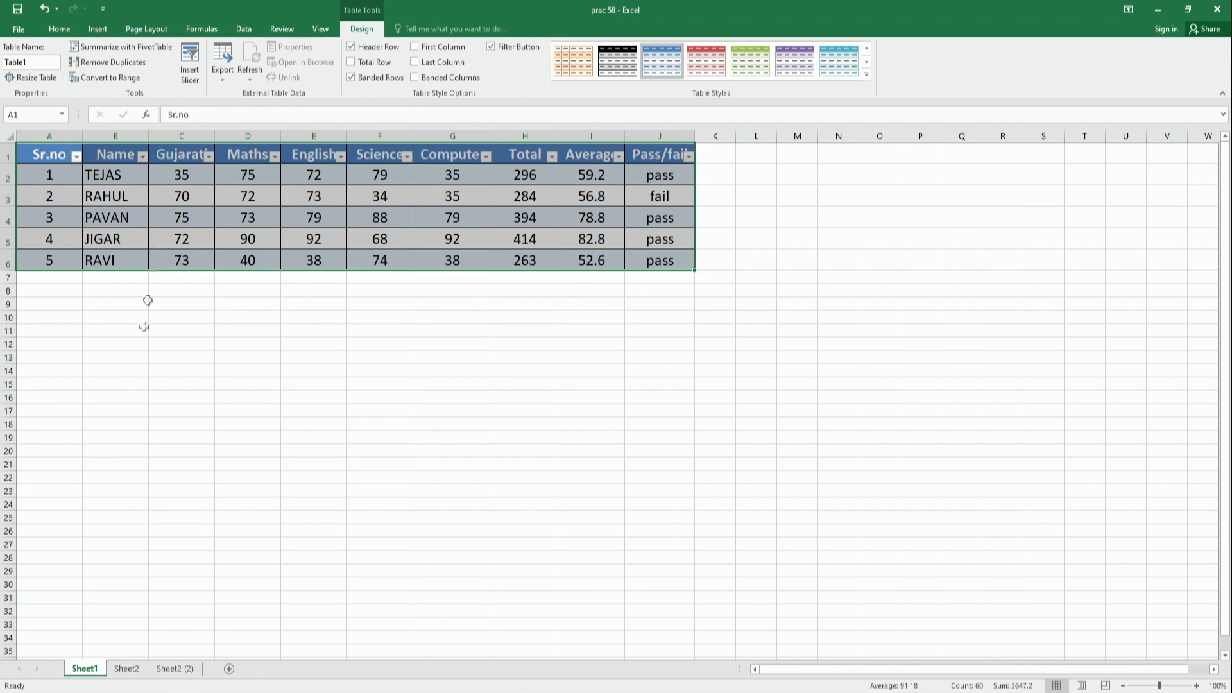
# - Convert the marks data in A1:J5 on Sheet2 into a table without marking its first row as headers
pyautogui.click(126, 668)
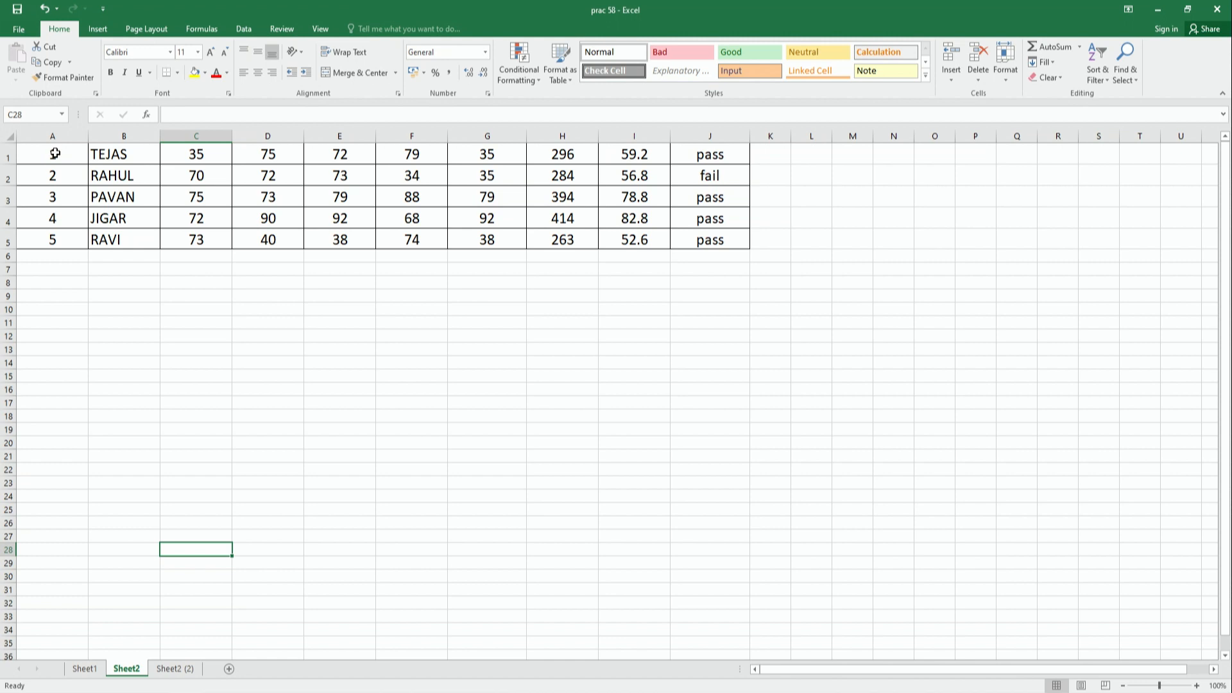
pyautogui.moveTo(55, 153); pyautogui.dragTo(694, 228)
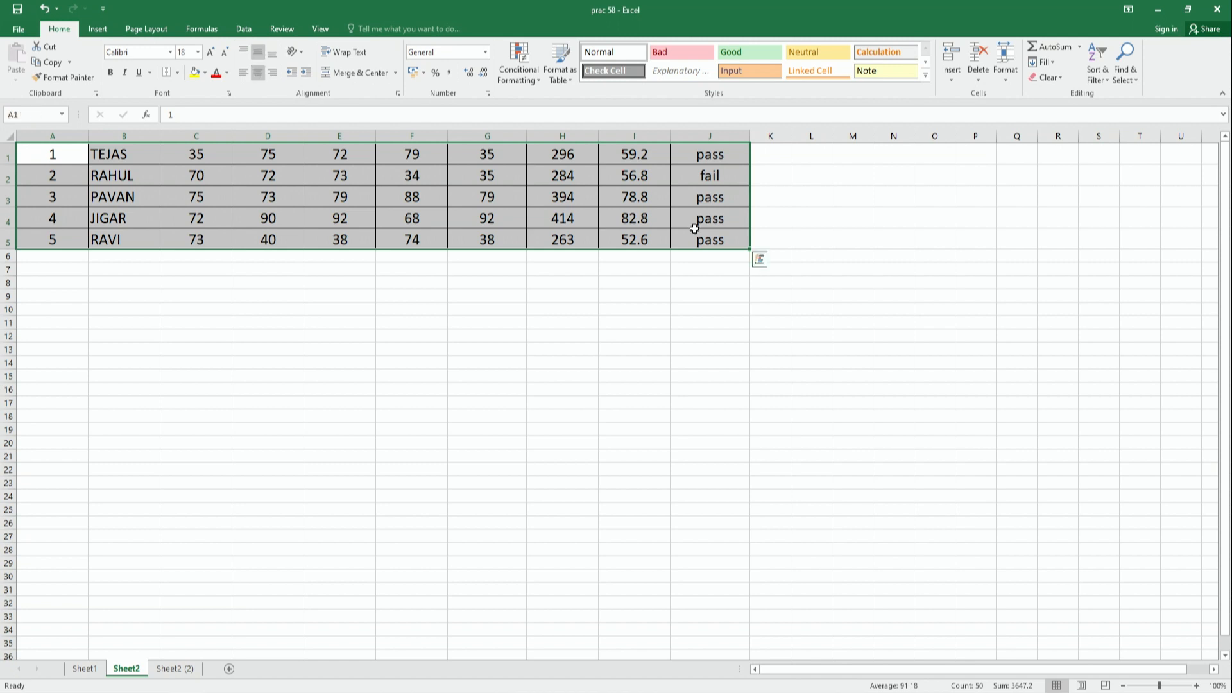
pyautogui.click(98, 30)
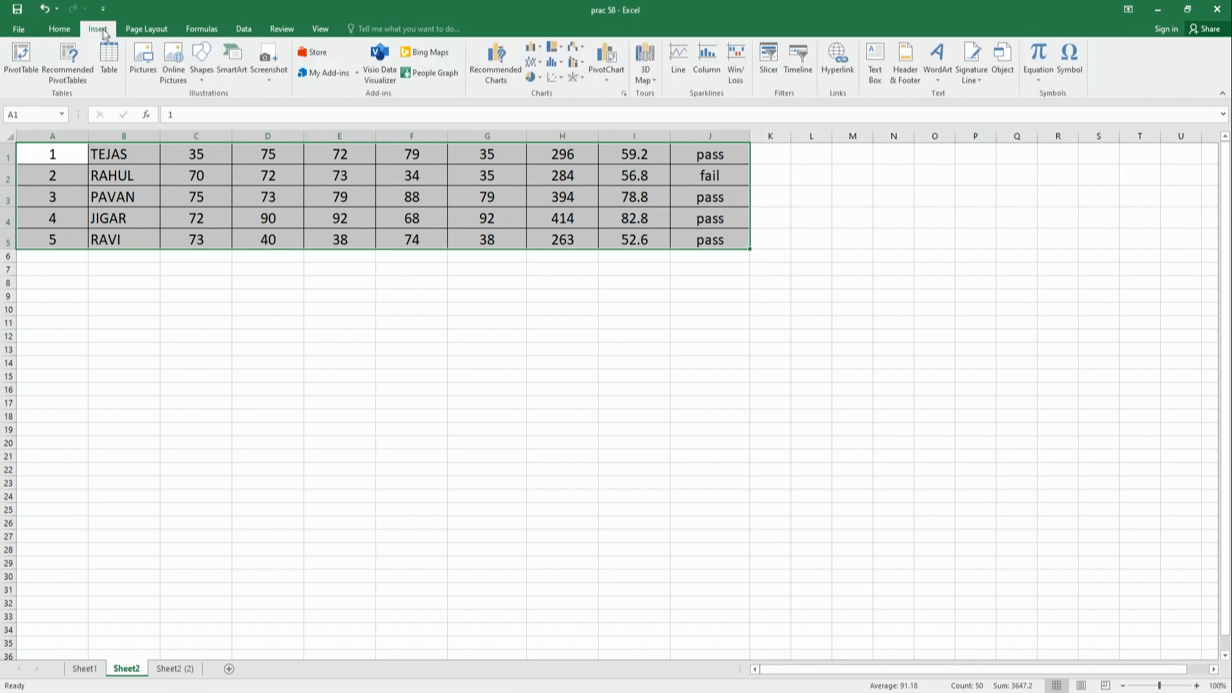
pyautogui.click(108, 70)
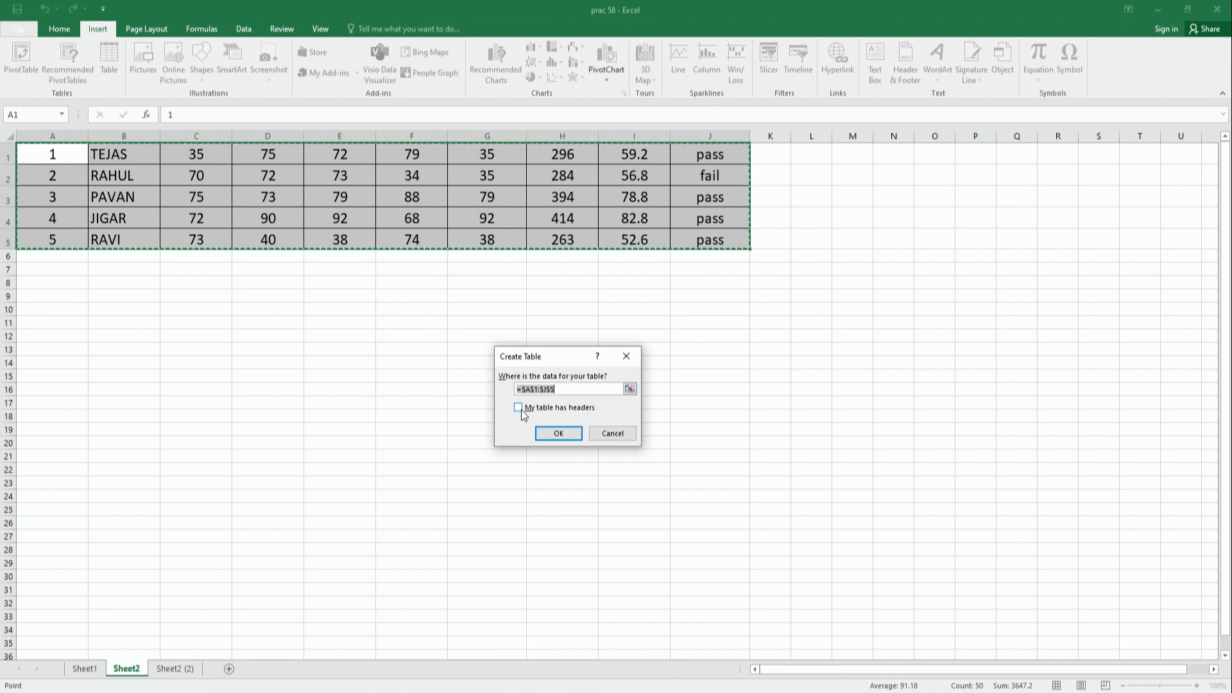
pyautogui.click(559, 434)
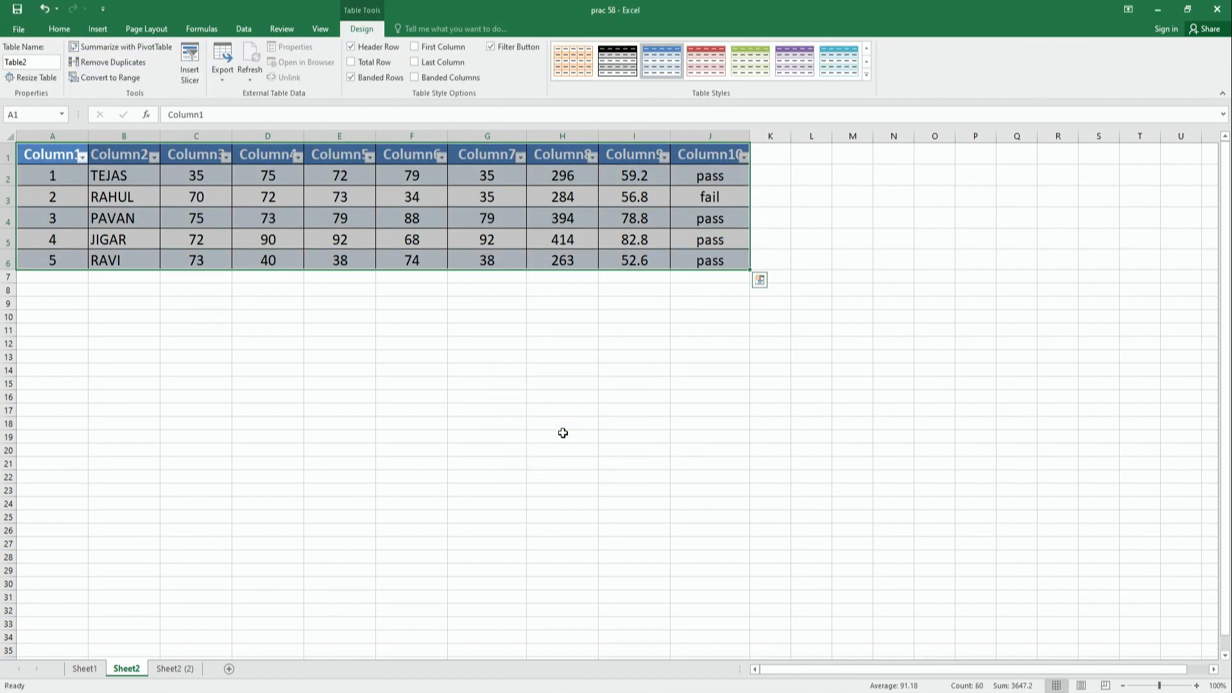
# - Rename the first two column headers of the Sheet2 table to Sr.no and Name
pyautogui.click(41, 159)
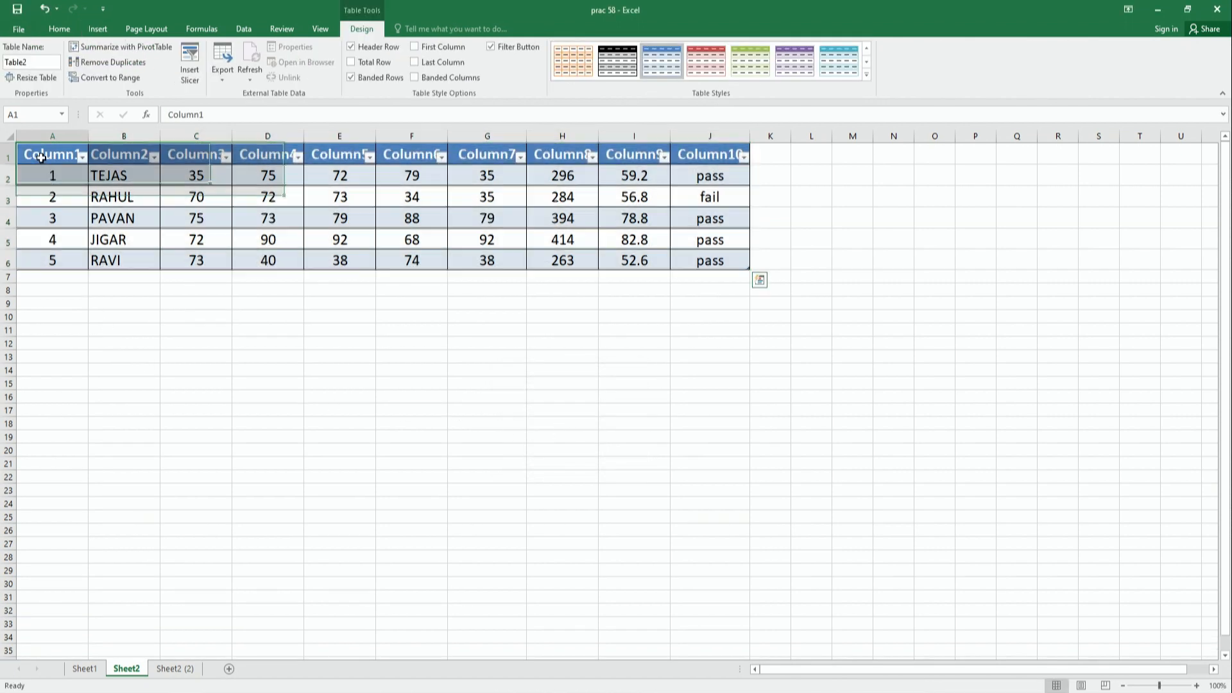
pyautogui.click(104, 158)
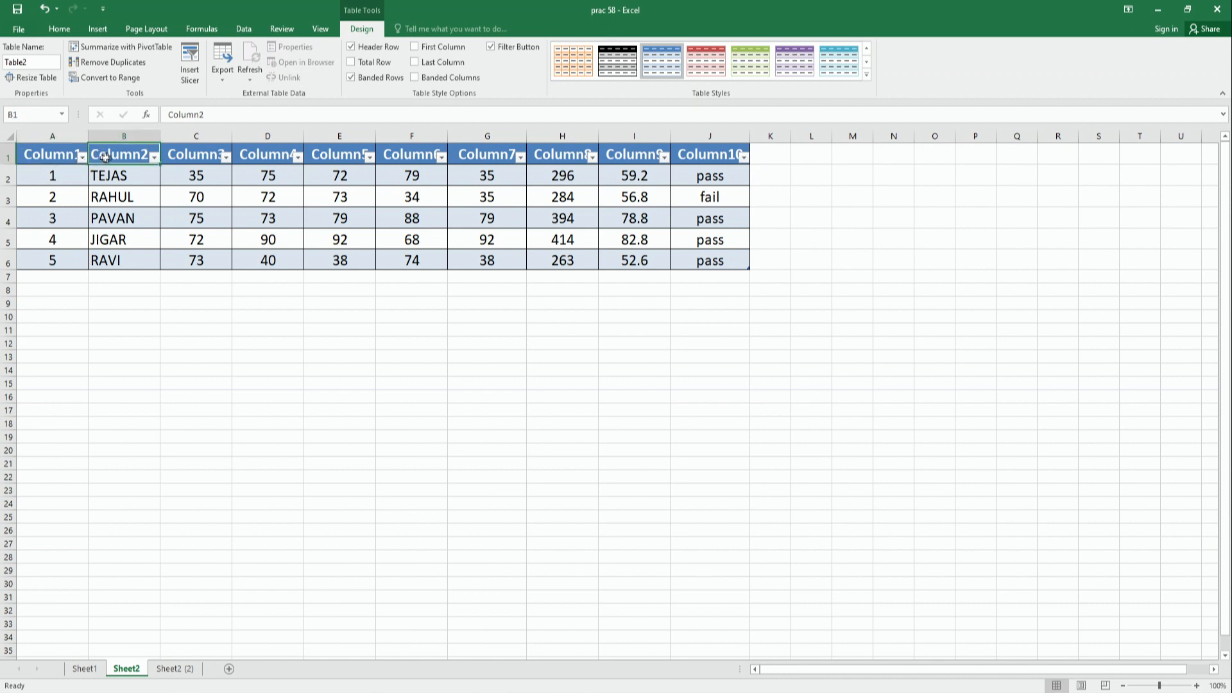
pyautogui.click(214, 159)
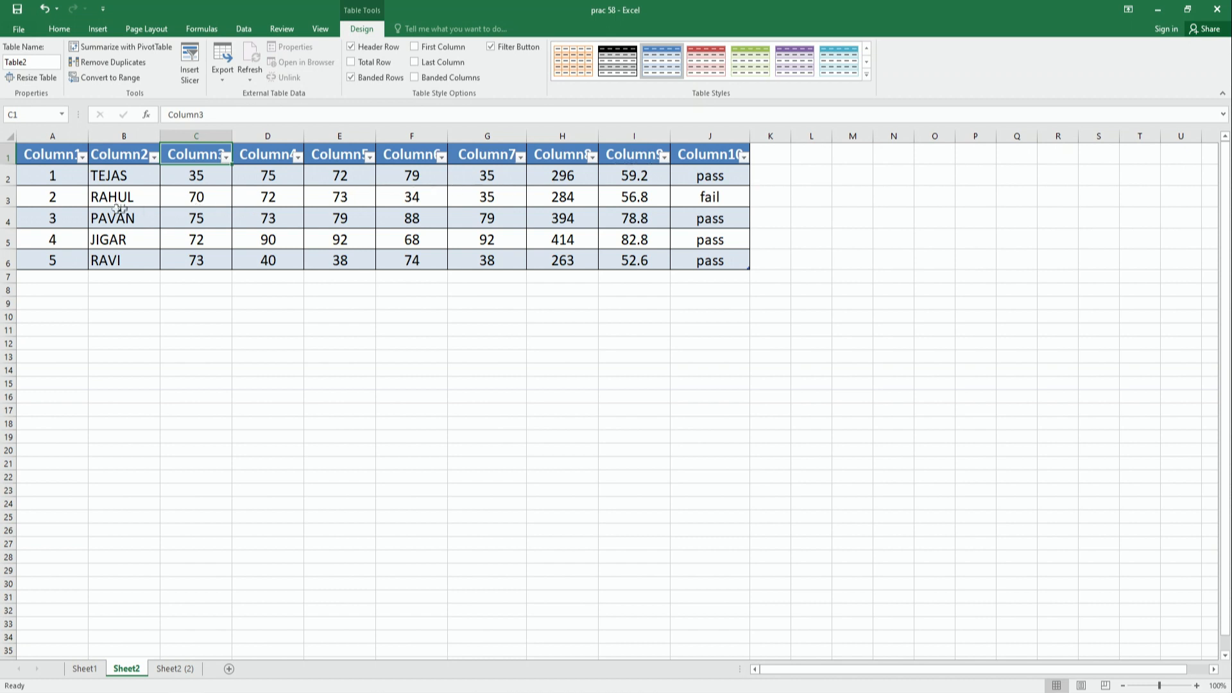
pyautogui.click(43, 157)
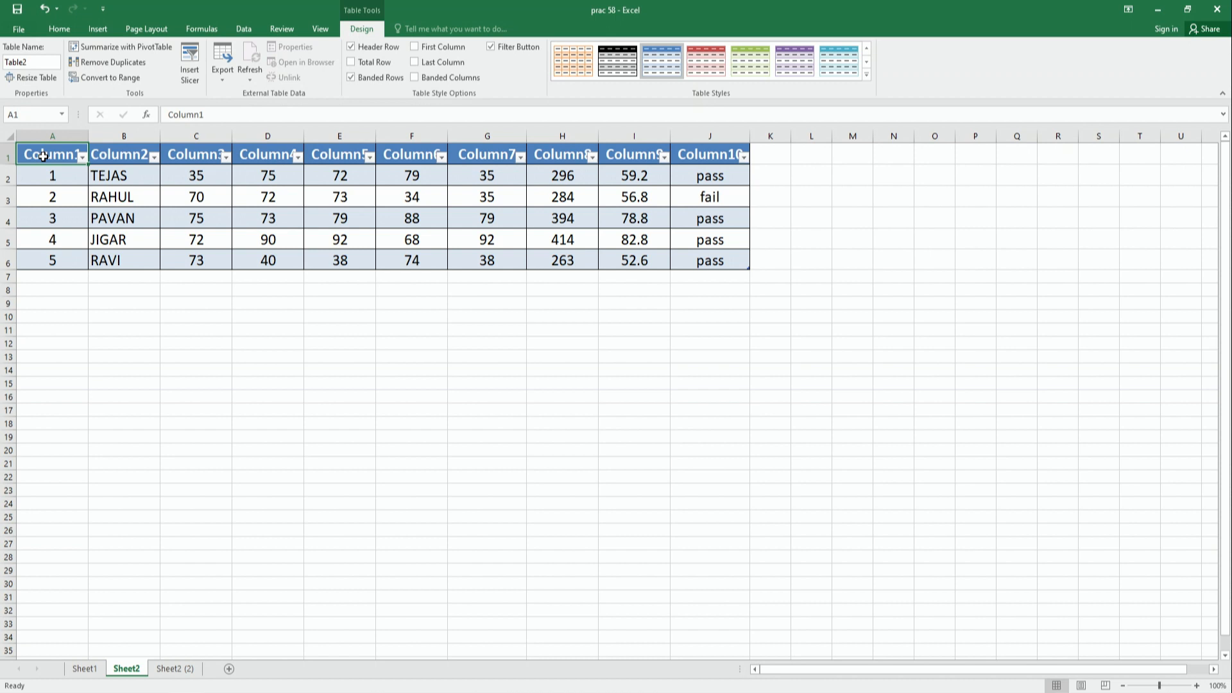
pyautogui.write('S')
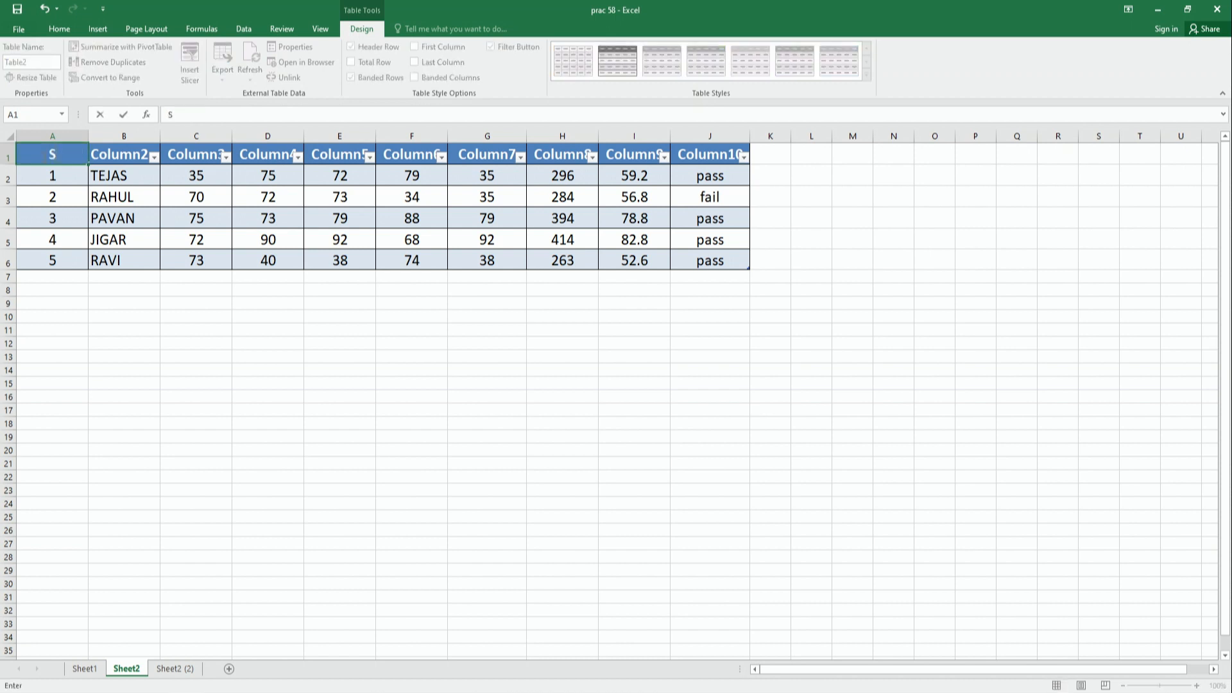
pyautogui.write('r.no')
pyautogui.press('Tab')
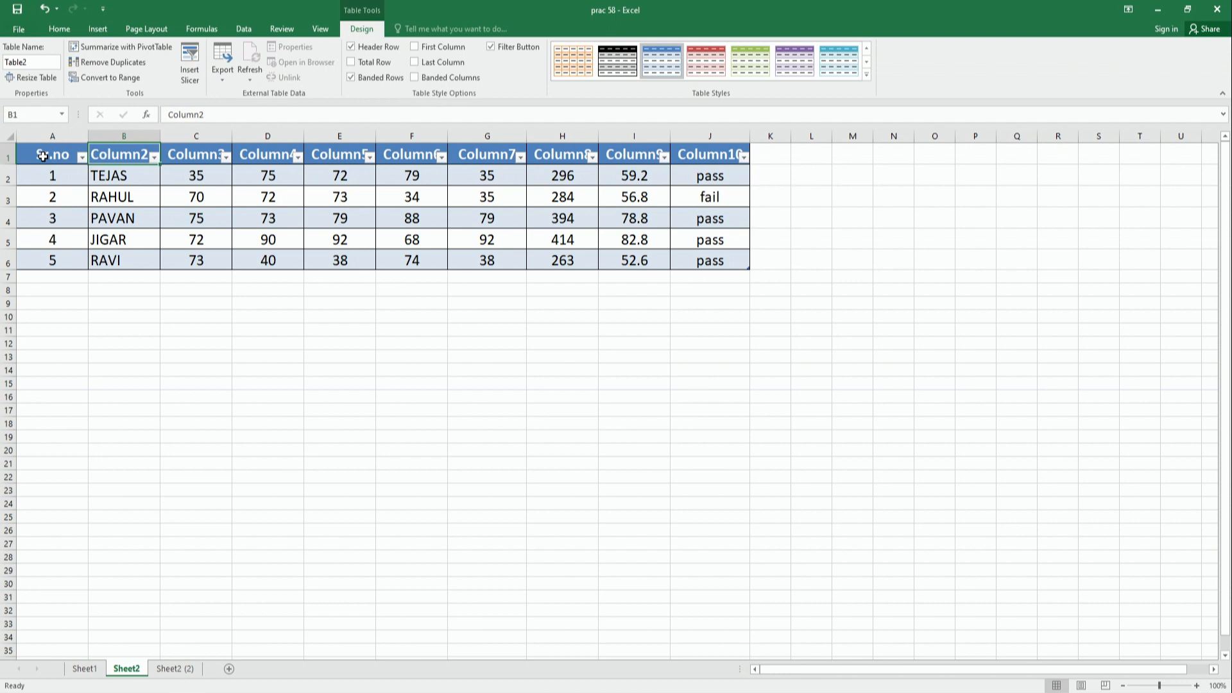
pyautogui.write('Name')
pyautogui.press('Return')
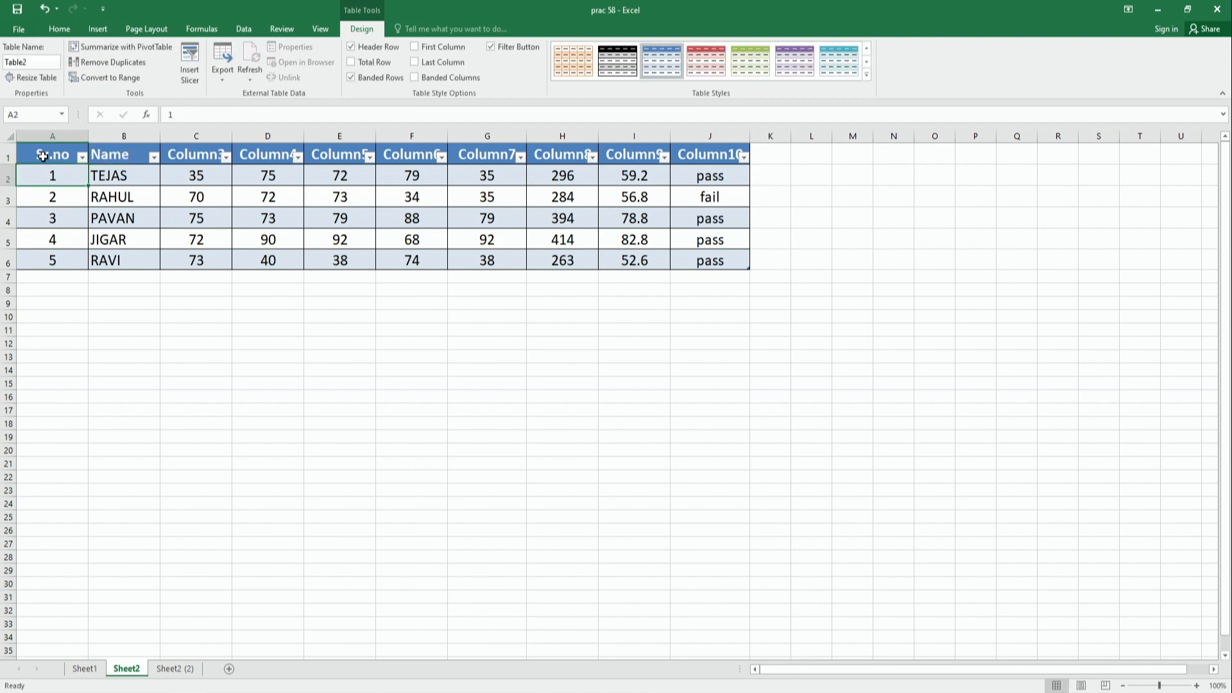
pyautogui.moveTo(192, 157); pyautogui.dragTo(488, 157)
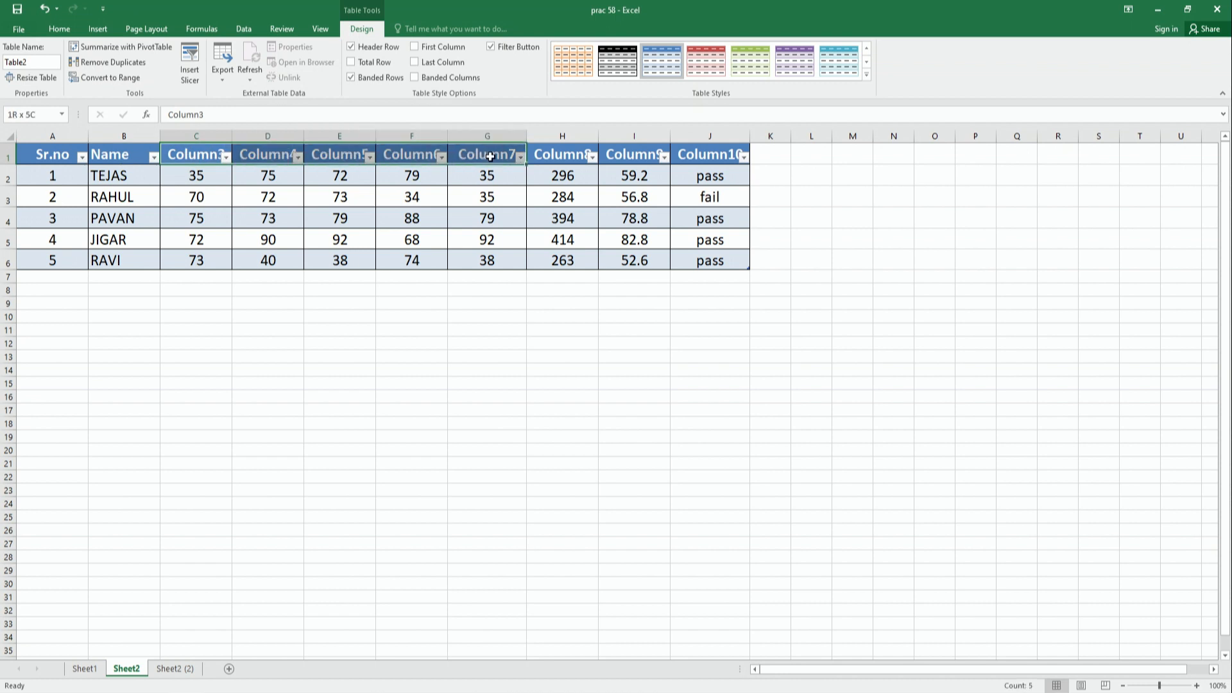
pyautogui.click(154, 245)
pyautogui.moveTo(52, 156); pyautogui.dragTo(700, 261)
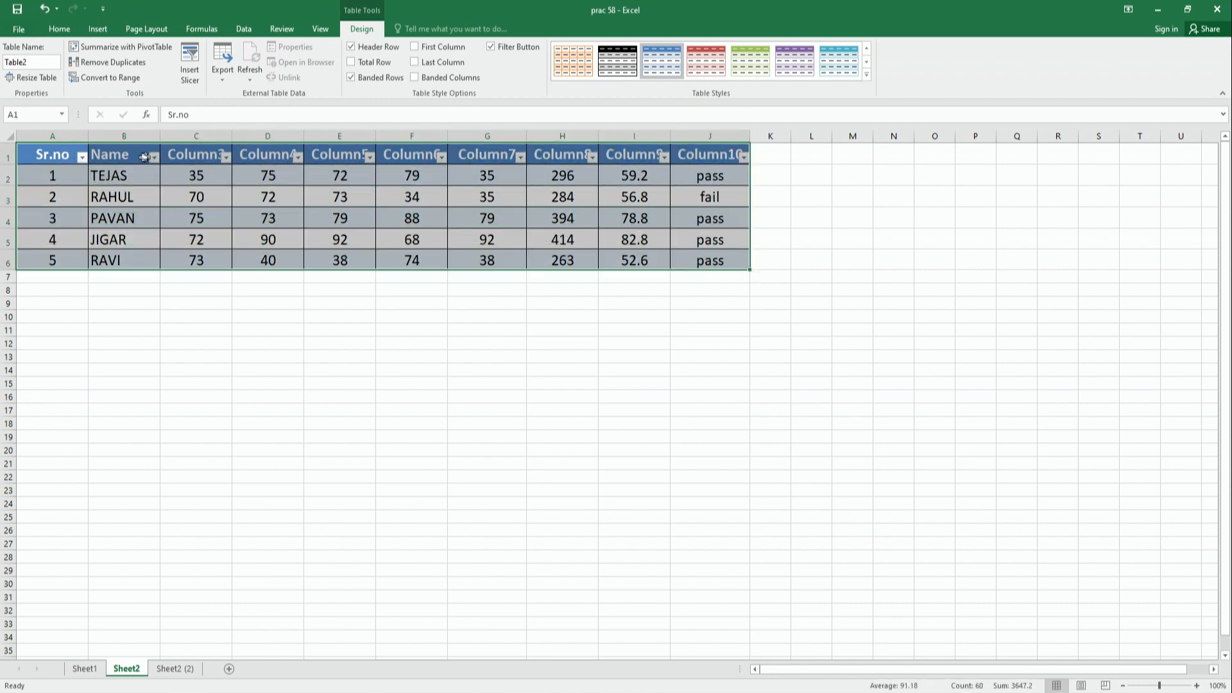
# - Turn off the filter for the Sheet2 table's header row
pyautogui.click(183, 157)
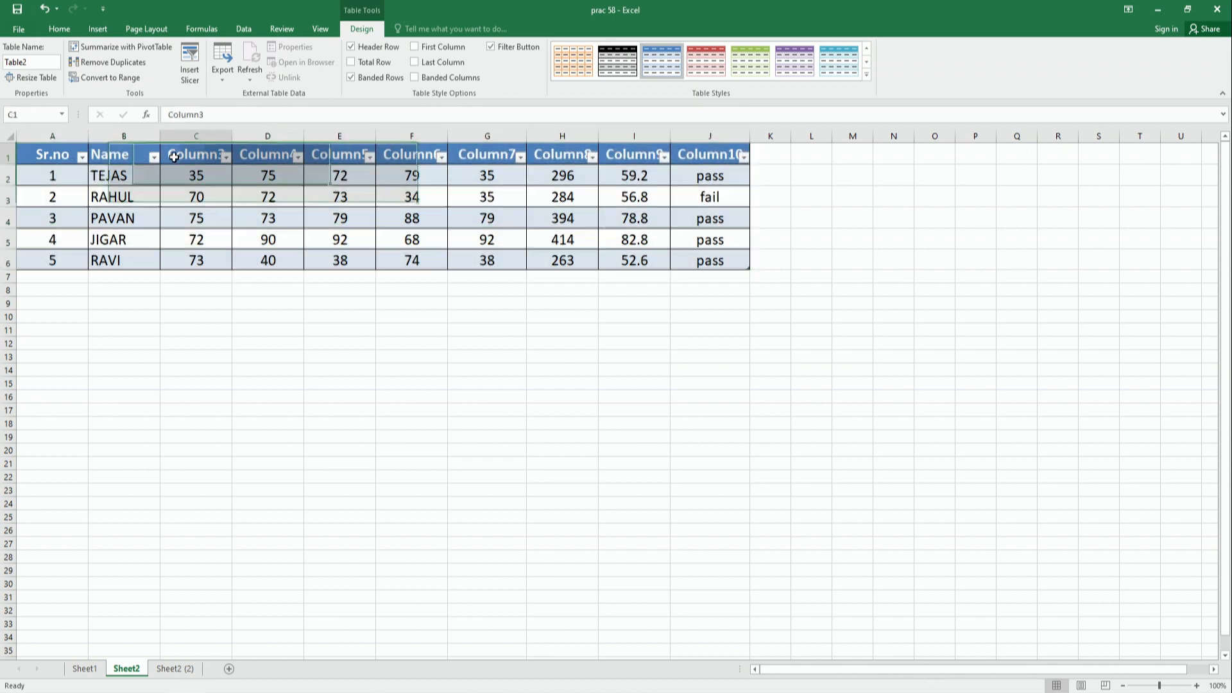
pyautogui.click(227, 160)
pyautogui.click(228, 160)
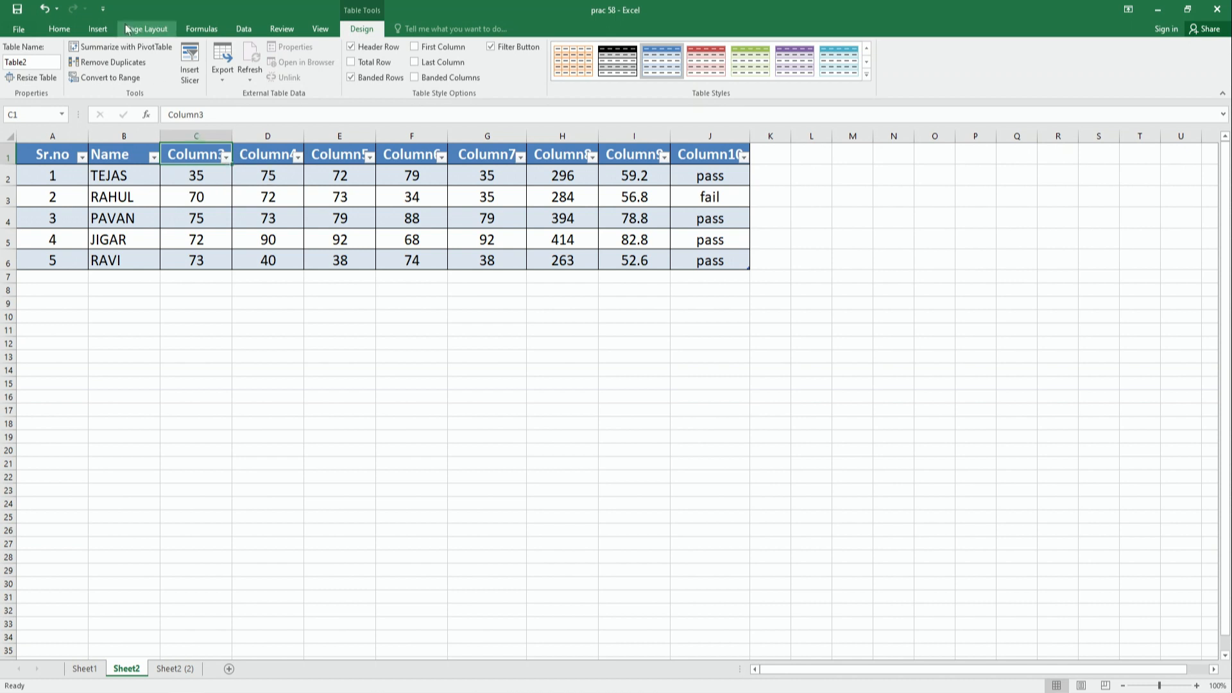
pyautogui.click(251, 29)
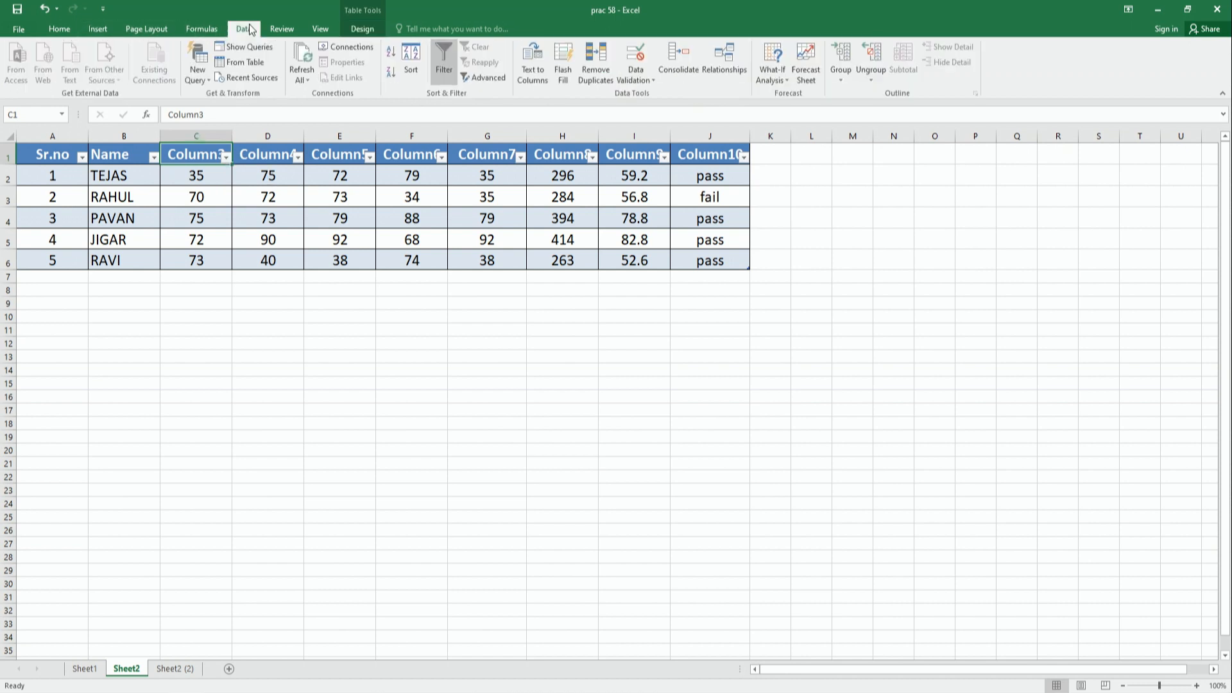
pyautogui.click(444, 61)
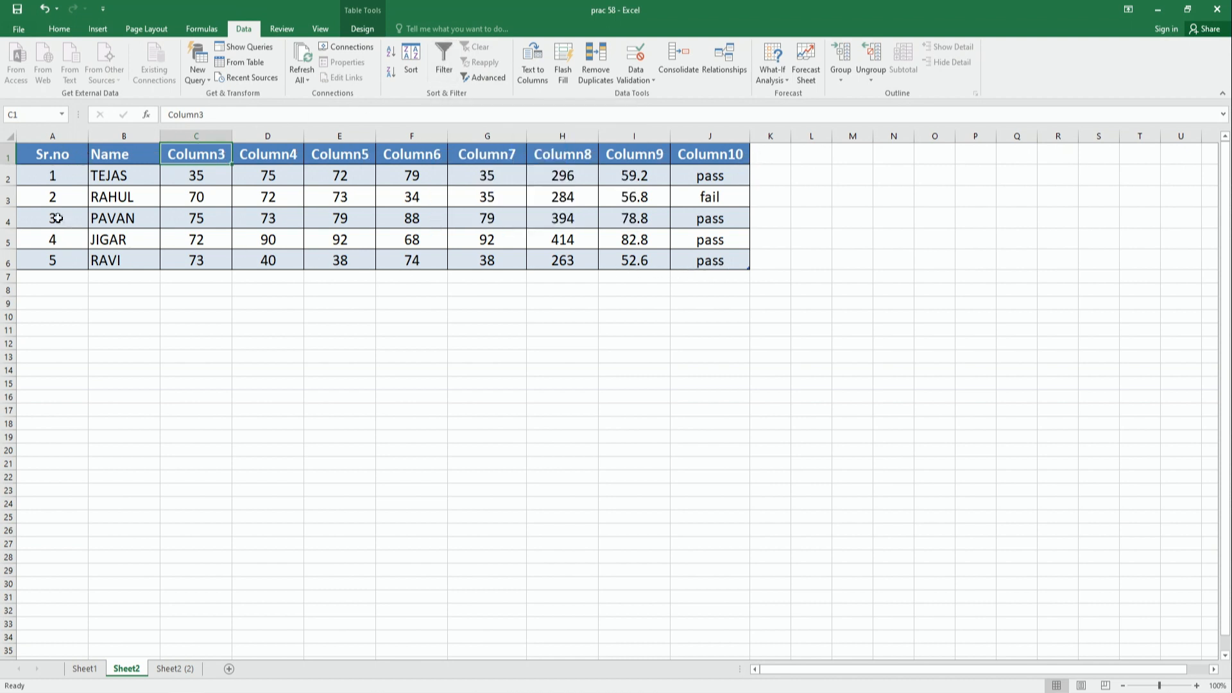
# - Change the table name of the Sheet1 table to marksheet
pyautogui.click(85, 669)
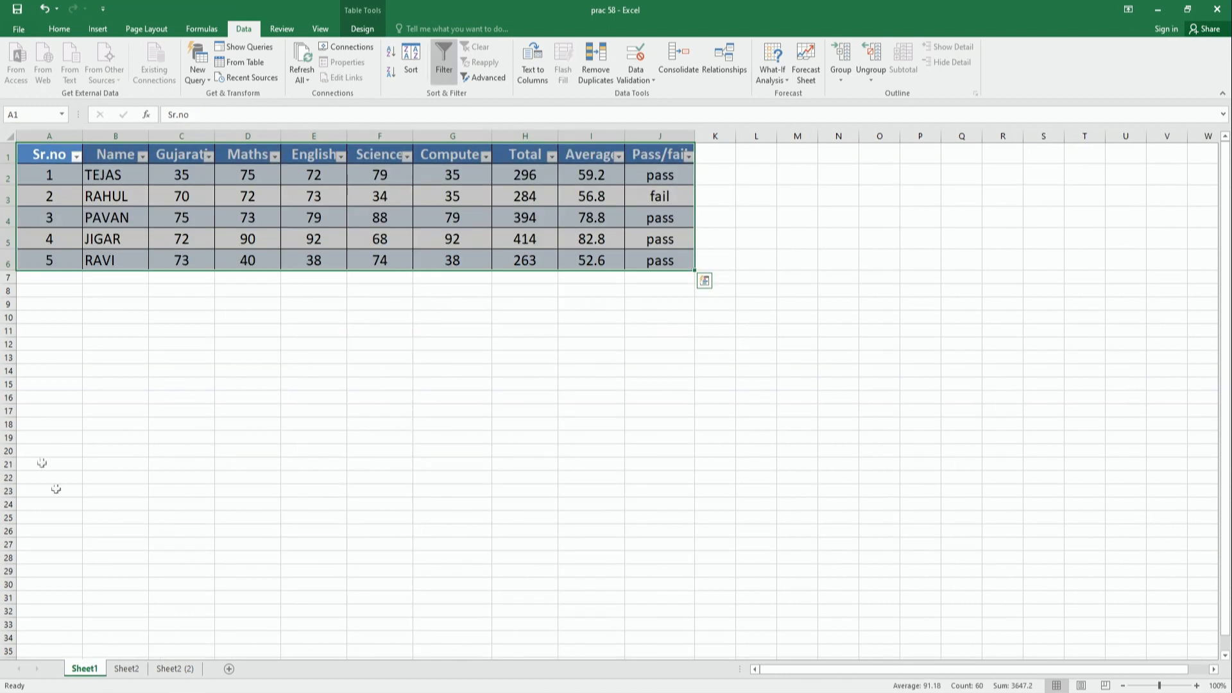
pyautogui.click(46, 153)
pyautogui.moveTo(47, 152); pyautogui.dragTo(518, 248)
pyautogui.moveTo(533, 260); pyautogui.dragTo(707, 275)
pyautogui.click(364, 29)
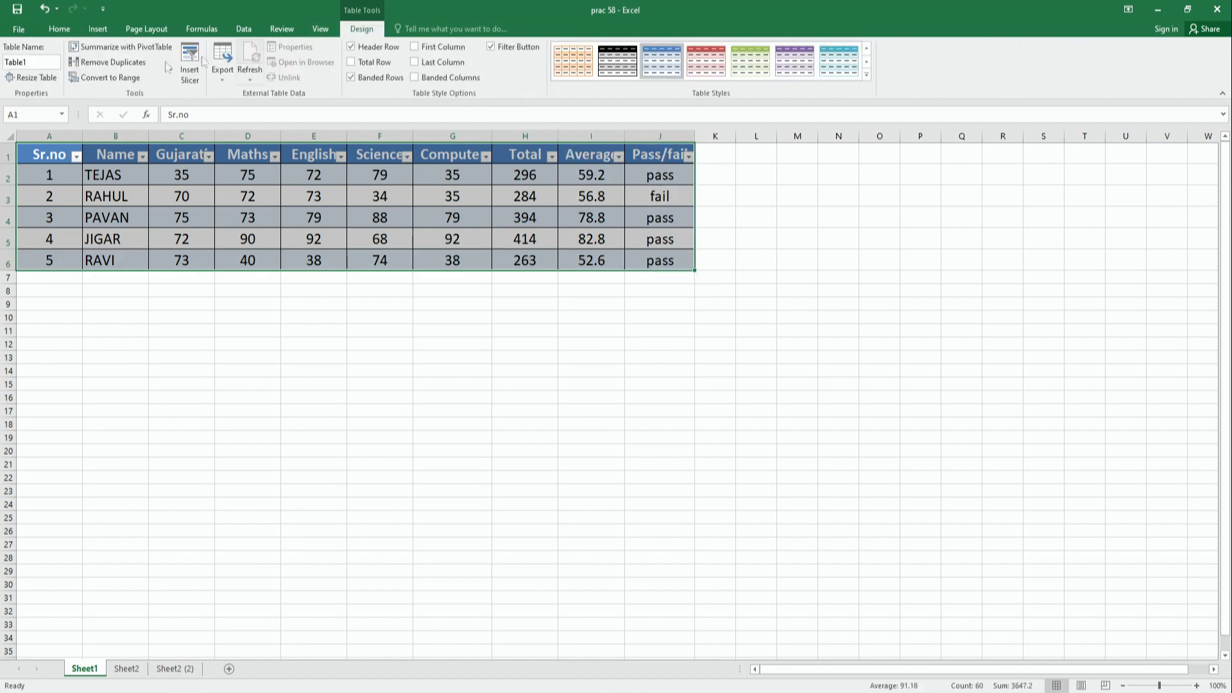
pyautogui.click(34, 63)
pyautogui.write('marksheet')
# - Resize the marksheet table on Sheet1 to the range A1:H6, leaving out the Average and Pass/fail columns
pyautogui.click(37, 155)
pyautogui.moveTo(44, 156); pyautogui.dragTo(649, 251)
pyautogui.click(37, 77)
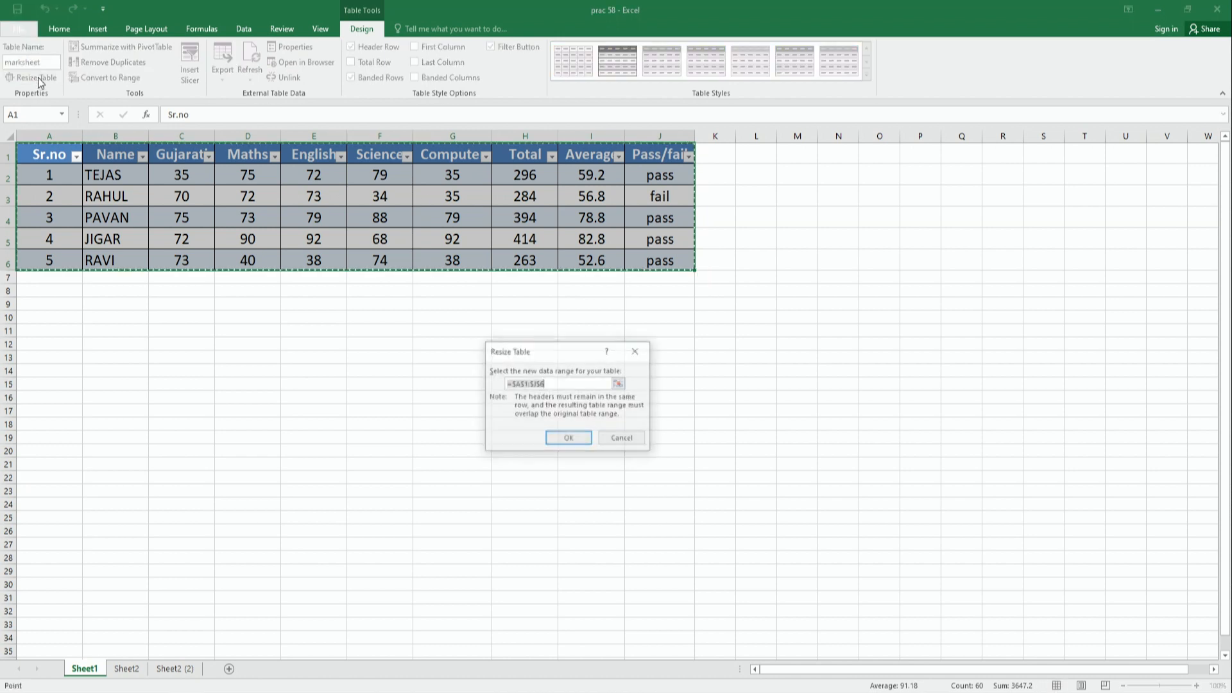
pyautogui.click(619, 384)
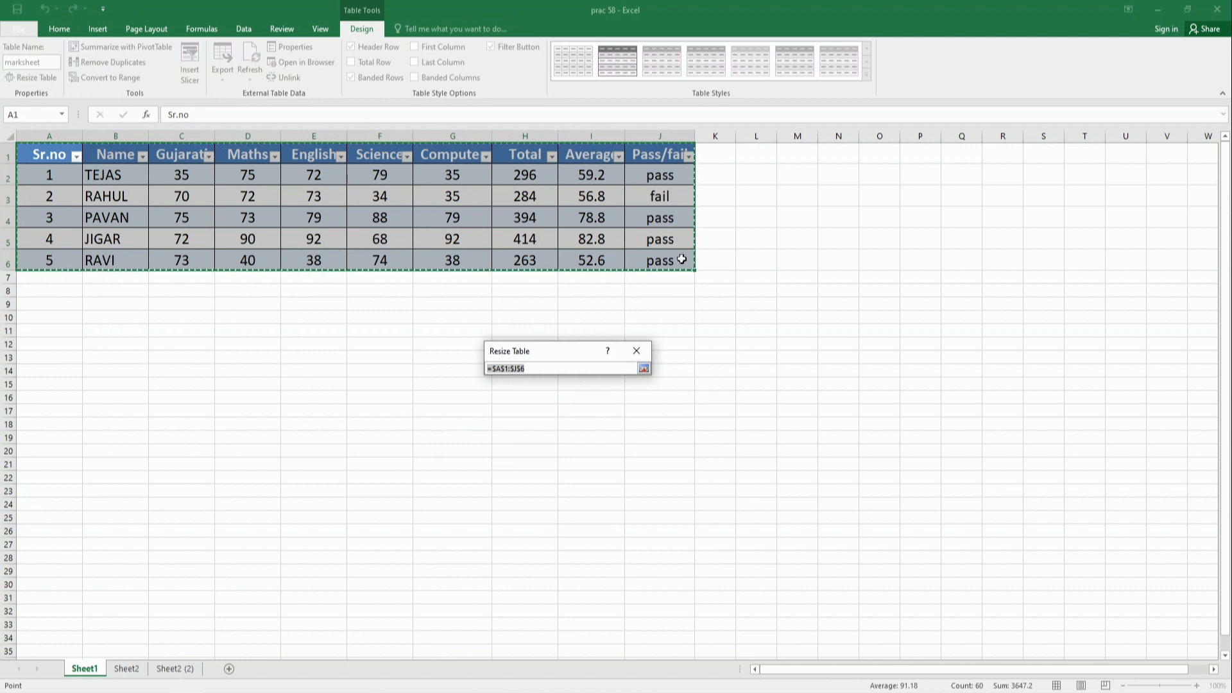
pyautogui.moveTo(29, 158); pyautogui.dragTo(500, 260)
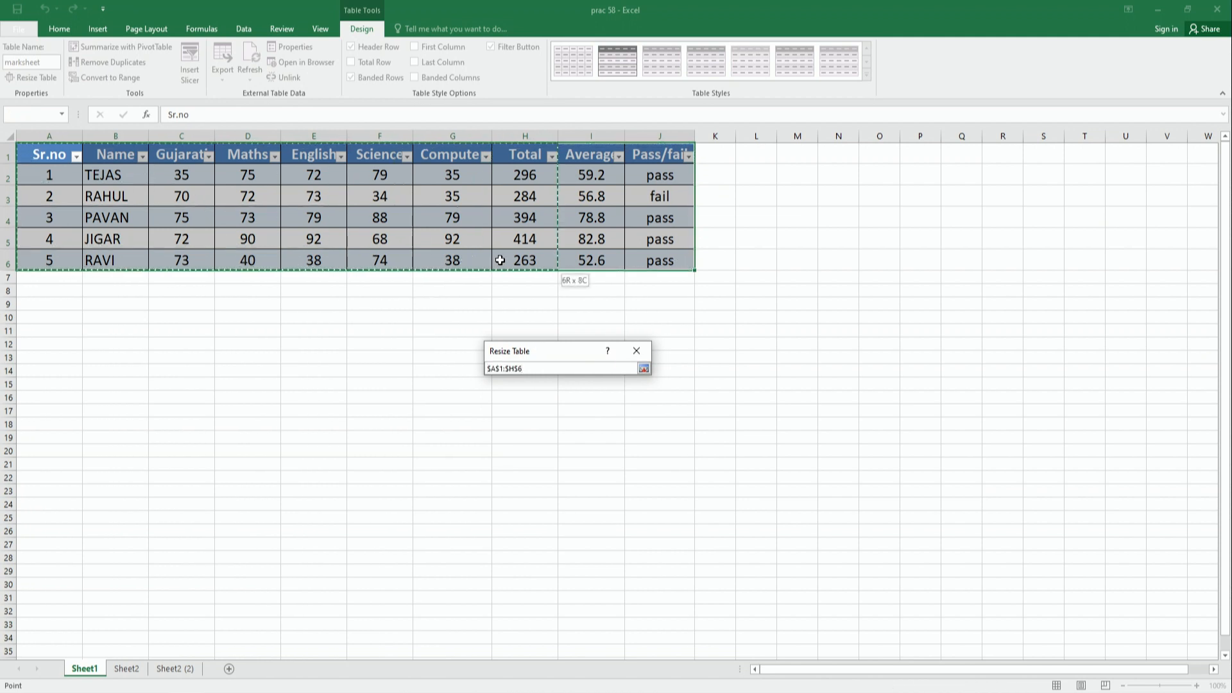
pyautogui.click(644, 370)
pyautogui.click(566, 440)
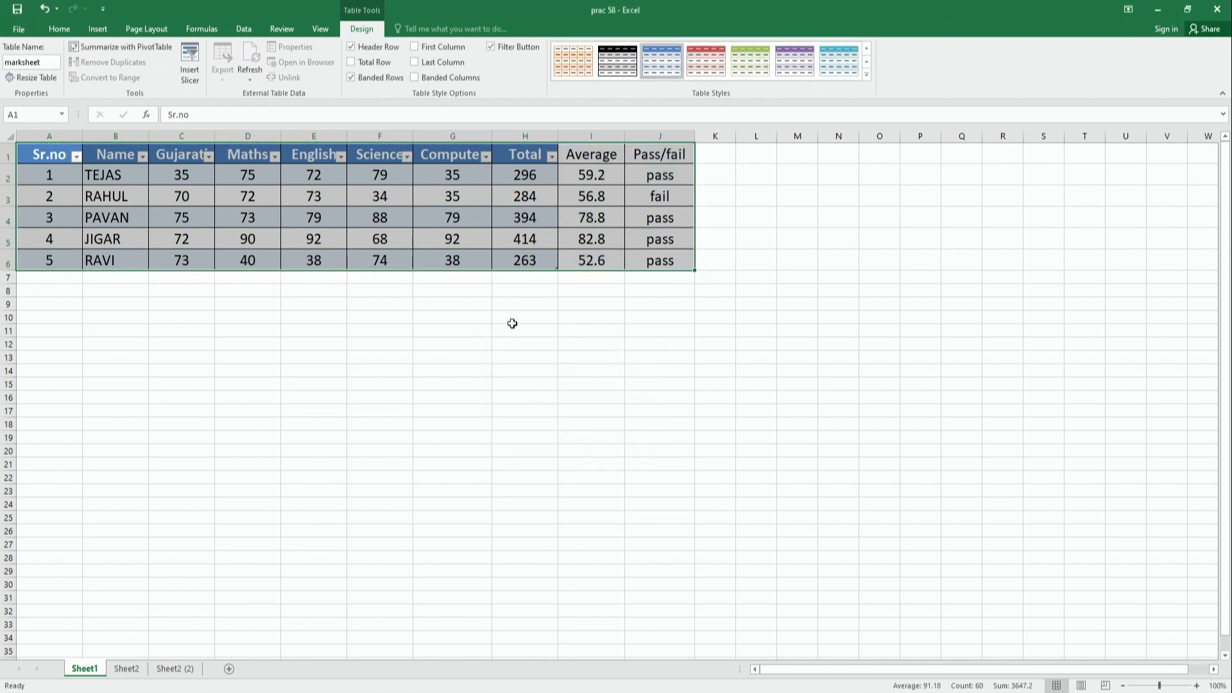
pyautogui.click(511, 320)
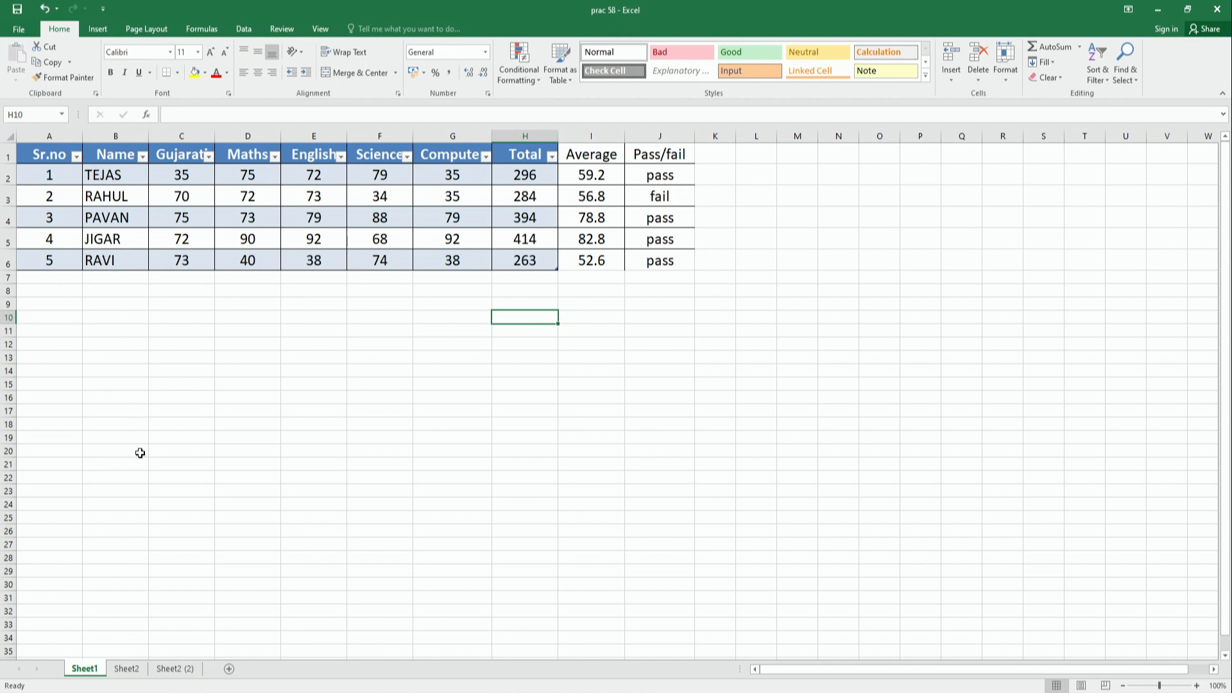
# - Apply the green table style from the first row of the Medium group to the Sheet1 table
pyautogui.click(45, 155)
pyautogui.moveTo(103, 162); pyautogui.dragTo(537, 258)
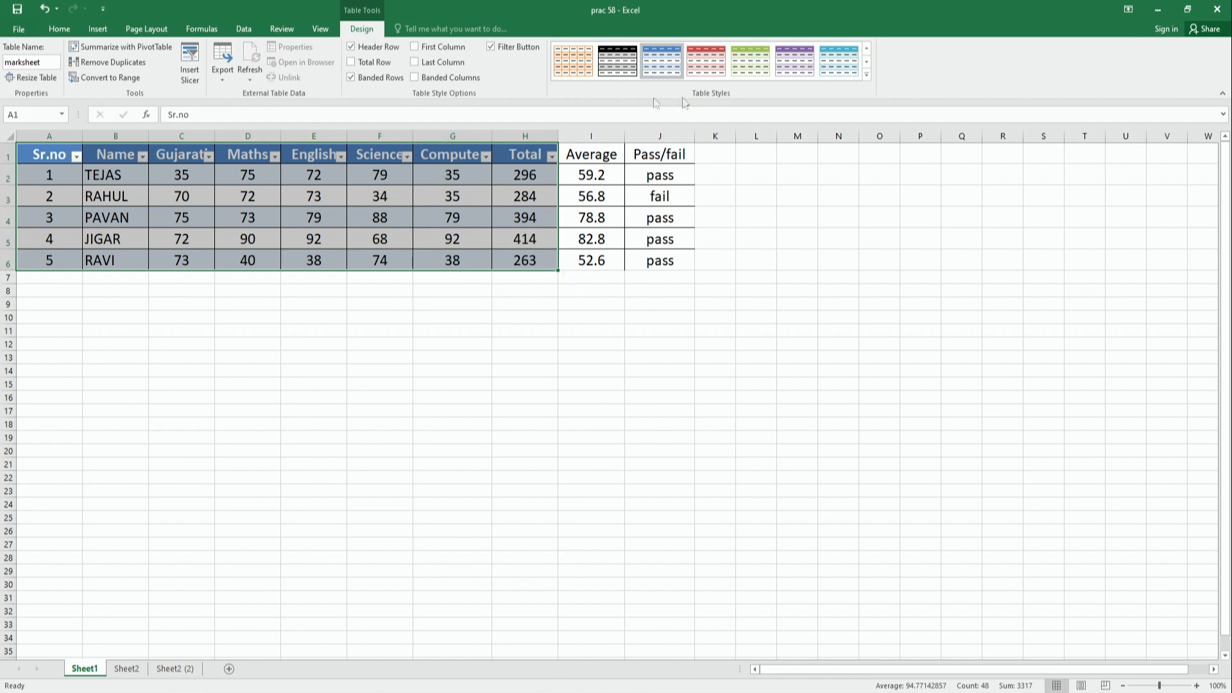
pyautogui.click(867, 77)
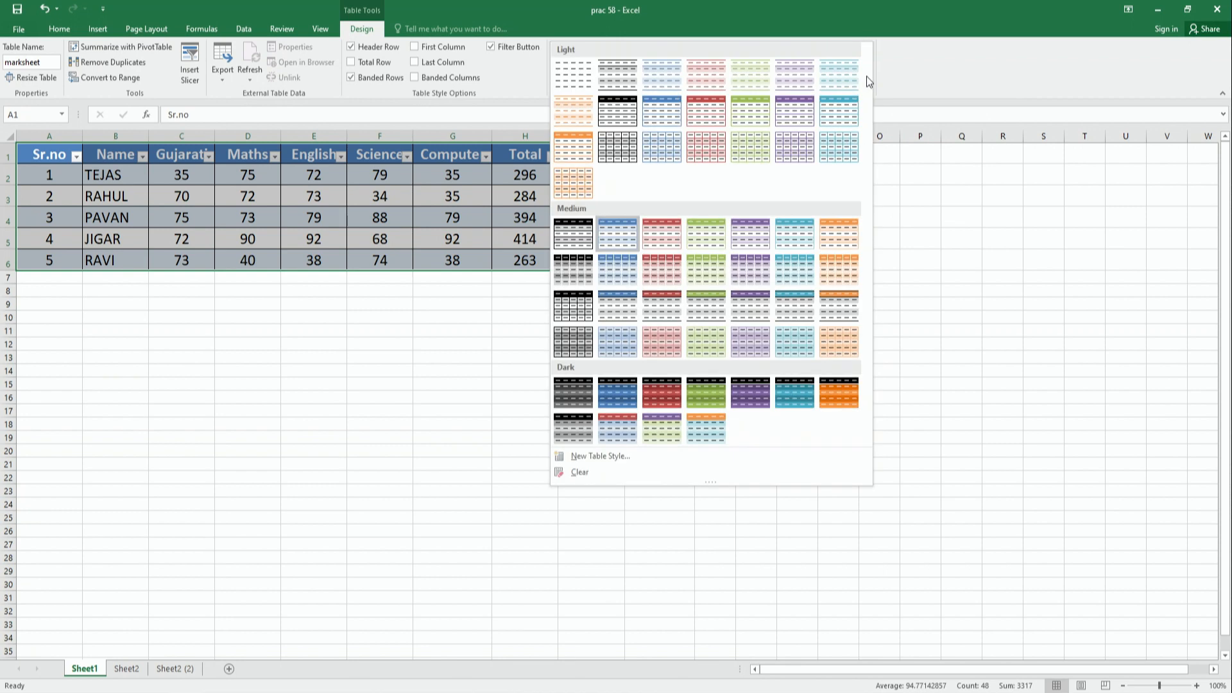
pyautogui.click(933, 67)
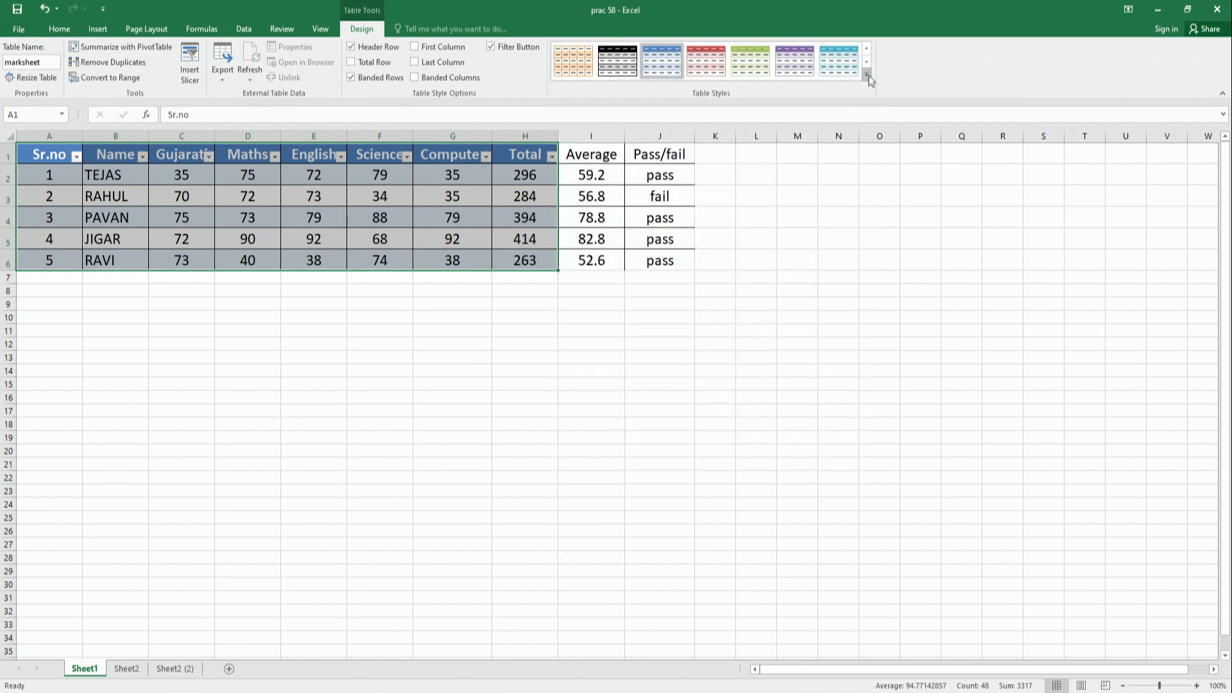
pyautogui.click(867, 78)
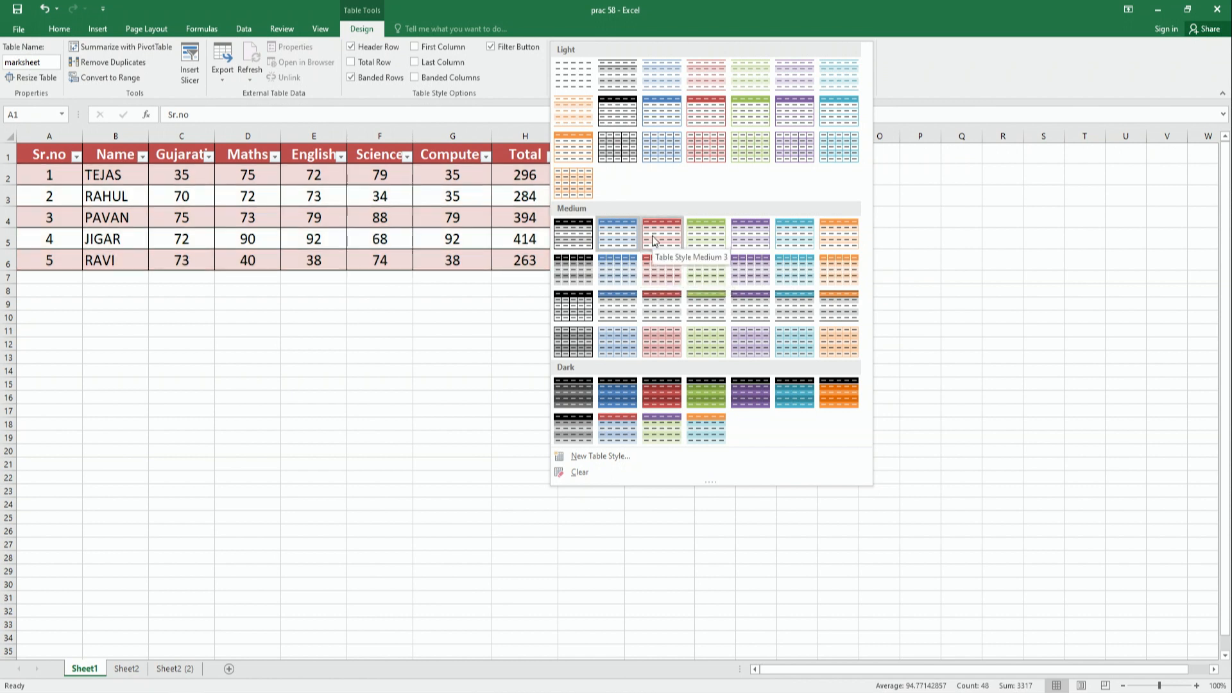
pyautogui.click(715, 236)
pyautogui.click(74, 193)
pyautogui.moveTo(54, 160); pyautogui.dragTo(516, 263)
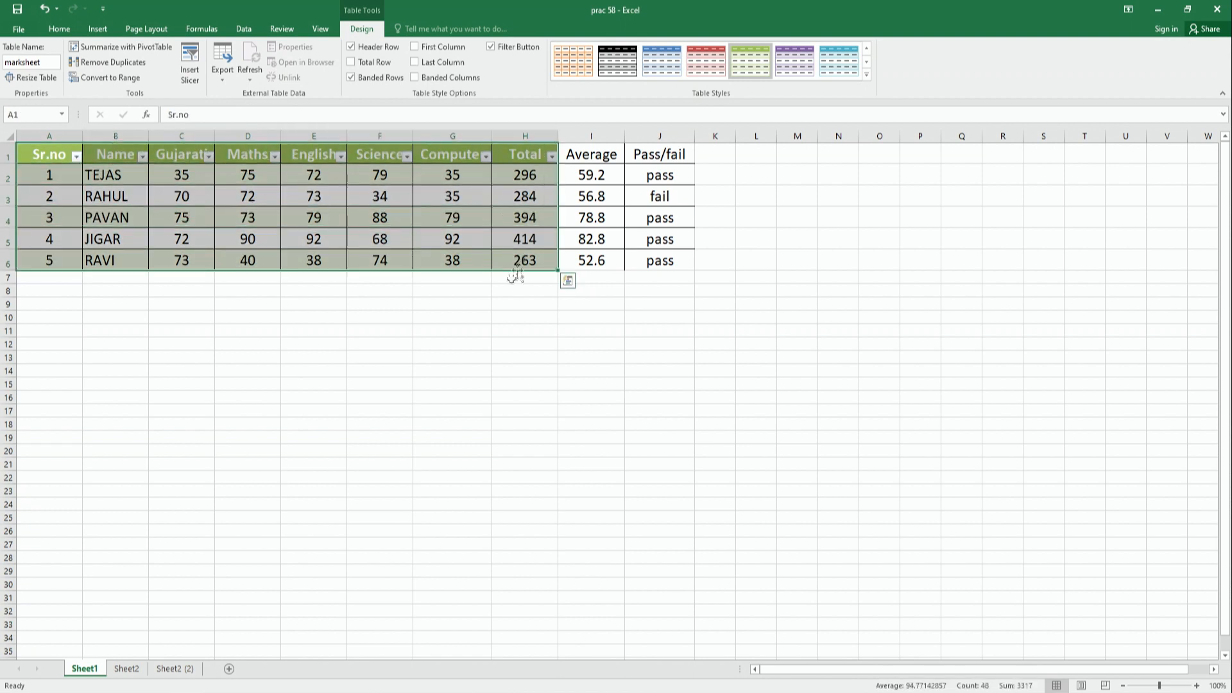
pyautogui.click(497, 303)
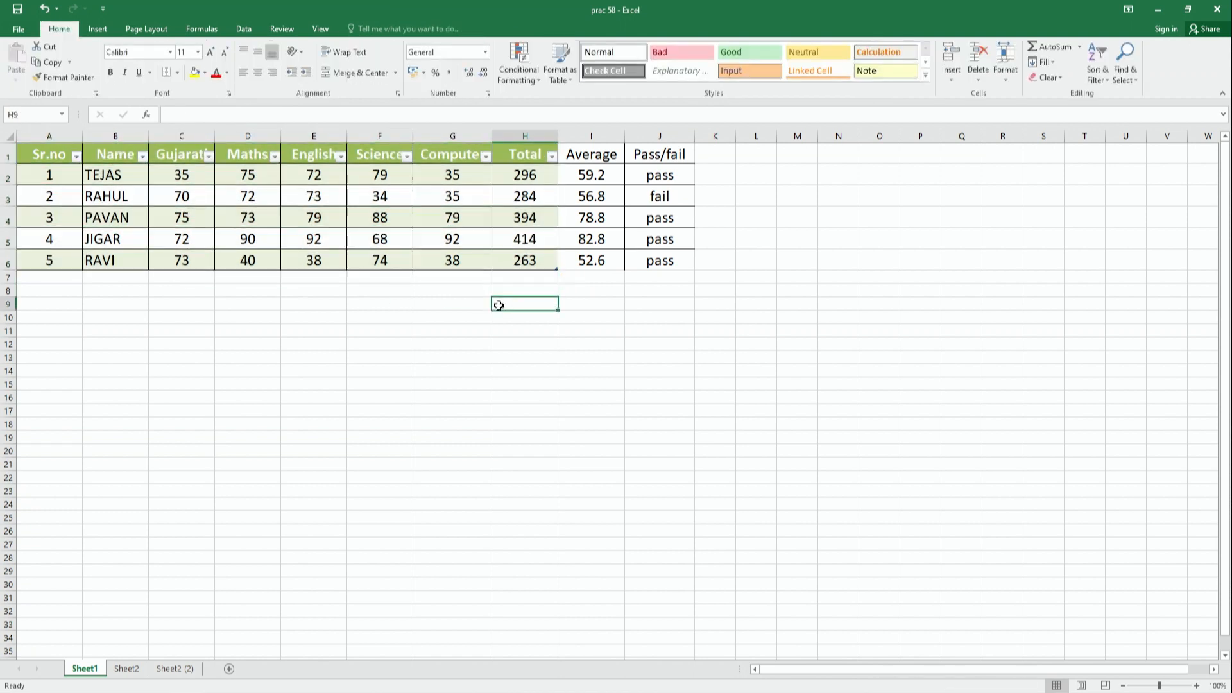
# - Remove the formatting from the Sheet1 table by applying the None table style
pyautogui.click(44, 157)
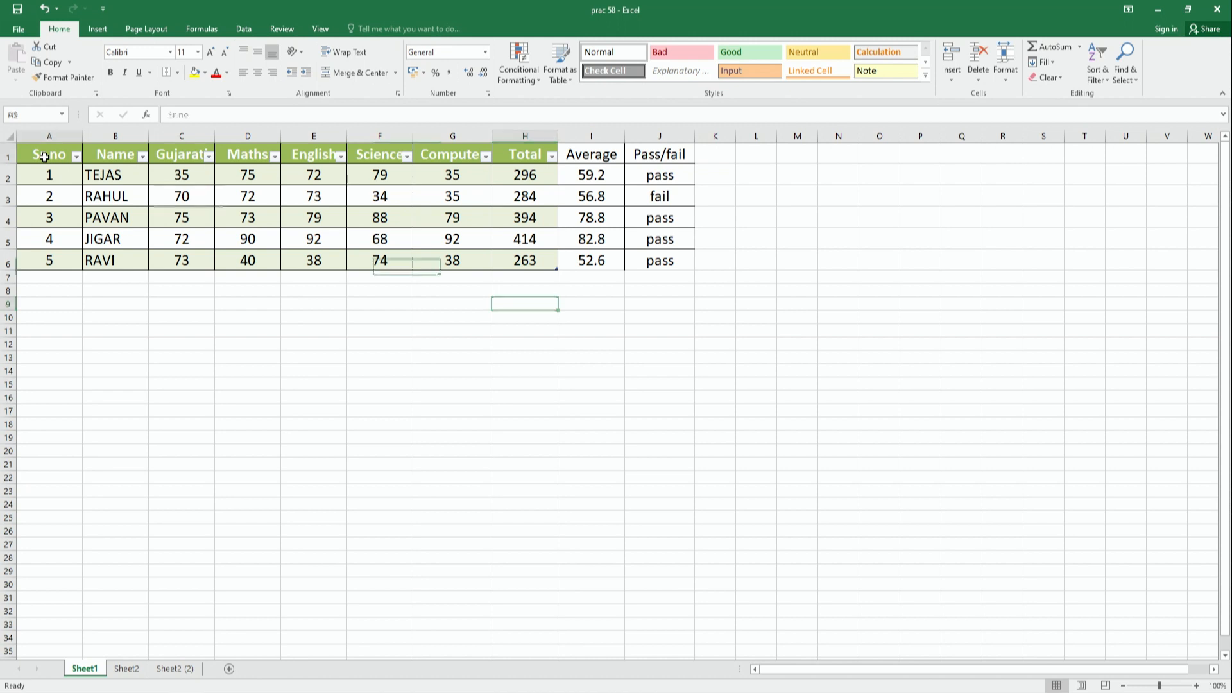
pyautogui.moveTo(44, 157); pyautogui.dragTo(520, 266)
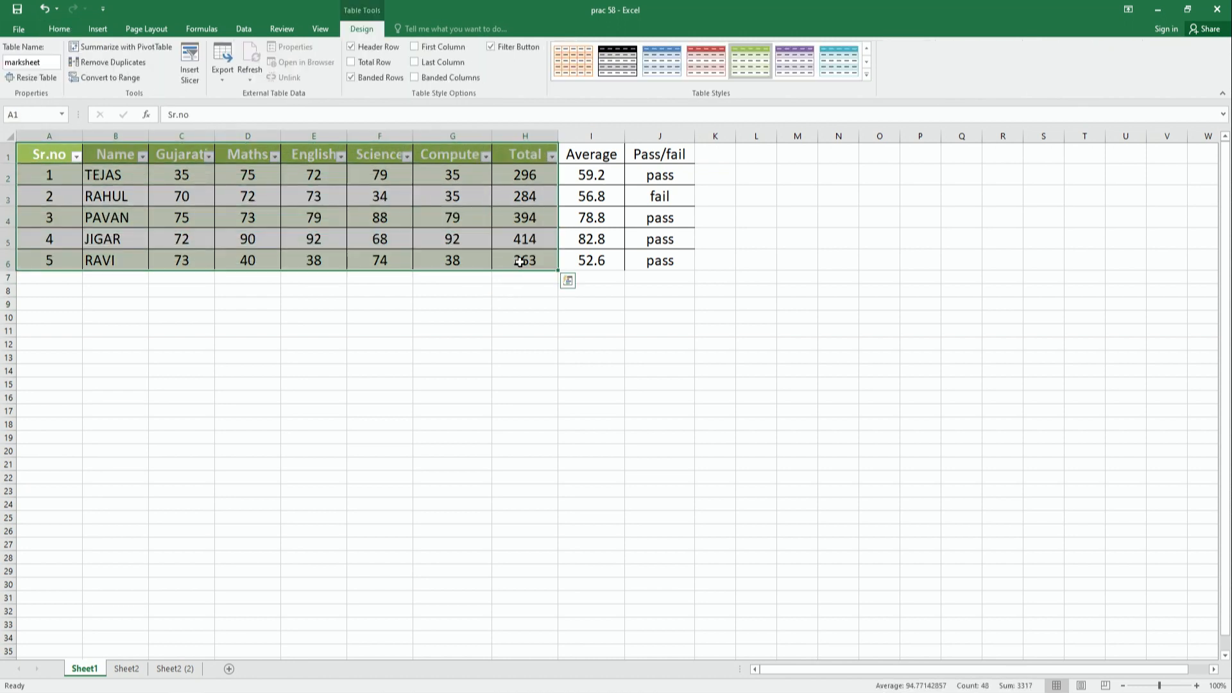
pyautogui.click(867, 74)
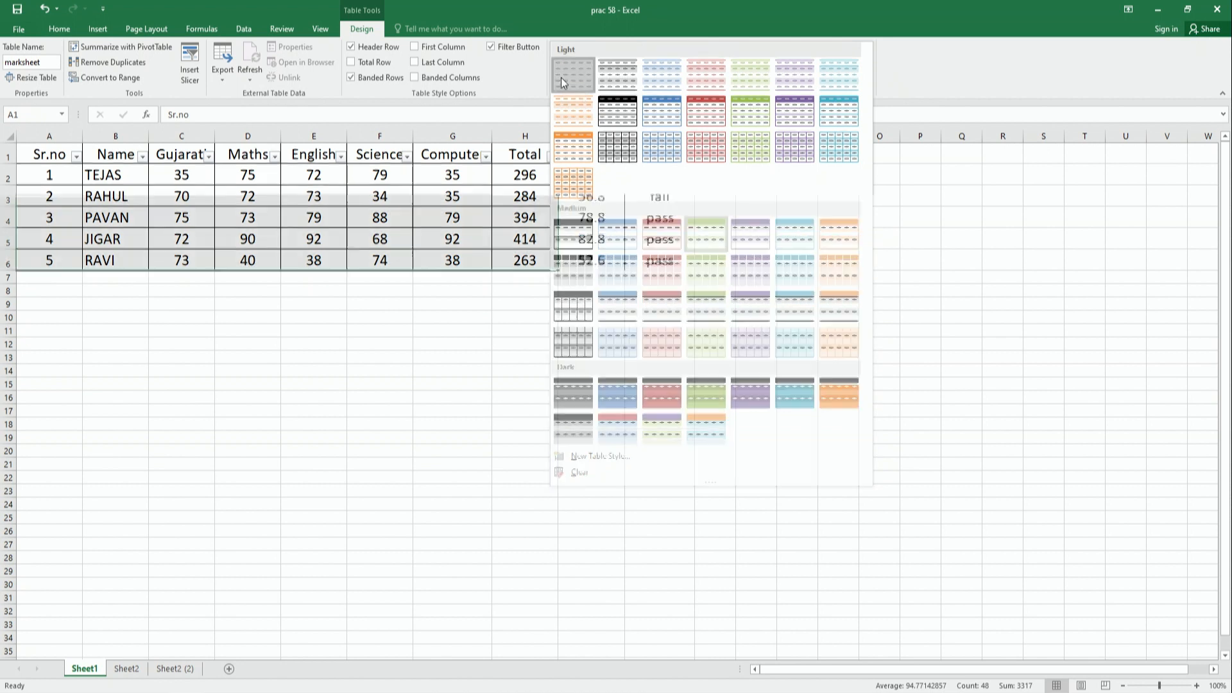
pyautogui.click(562, 80)
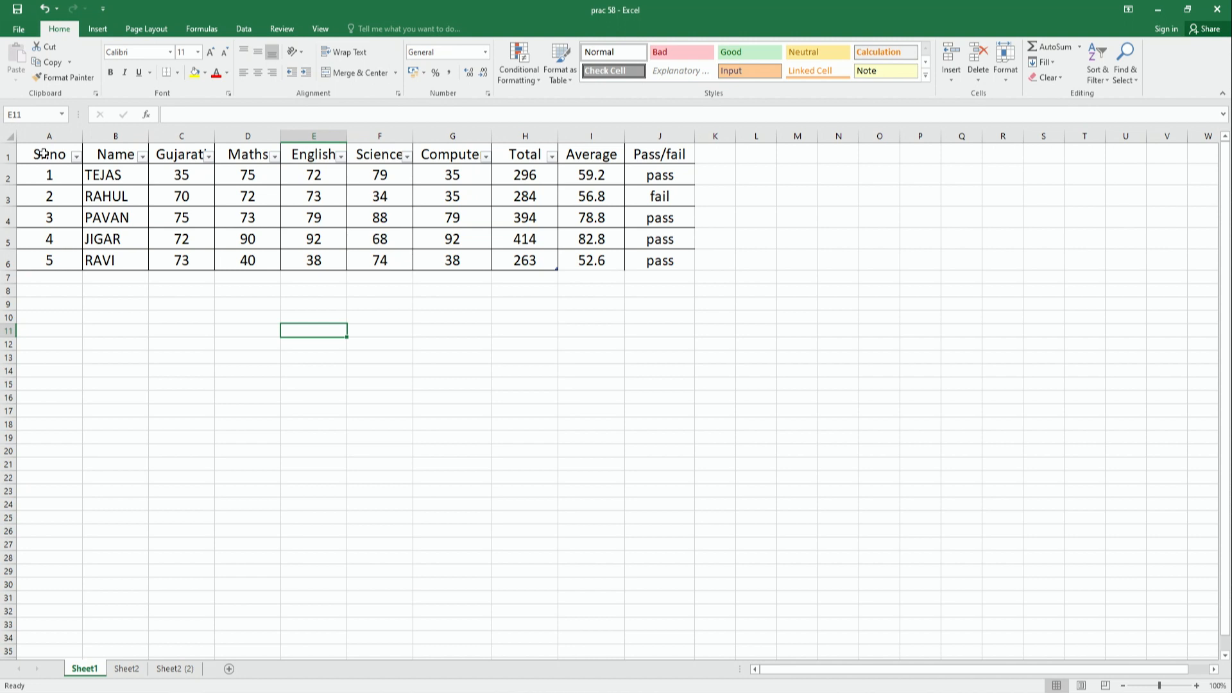
# - Convert the Sheet1 table in A1:H6 to a normal range
pyautogui.moveTo(43, 153); pyautogui.dragTo(548, 262)
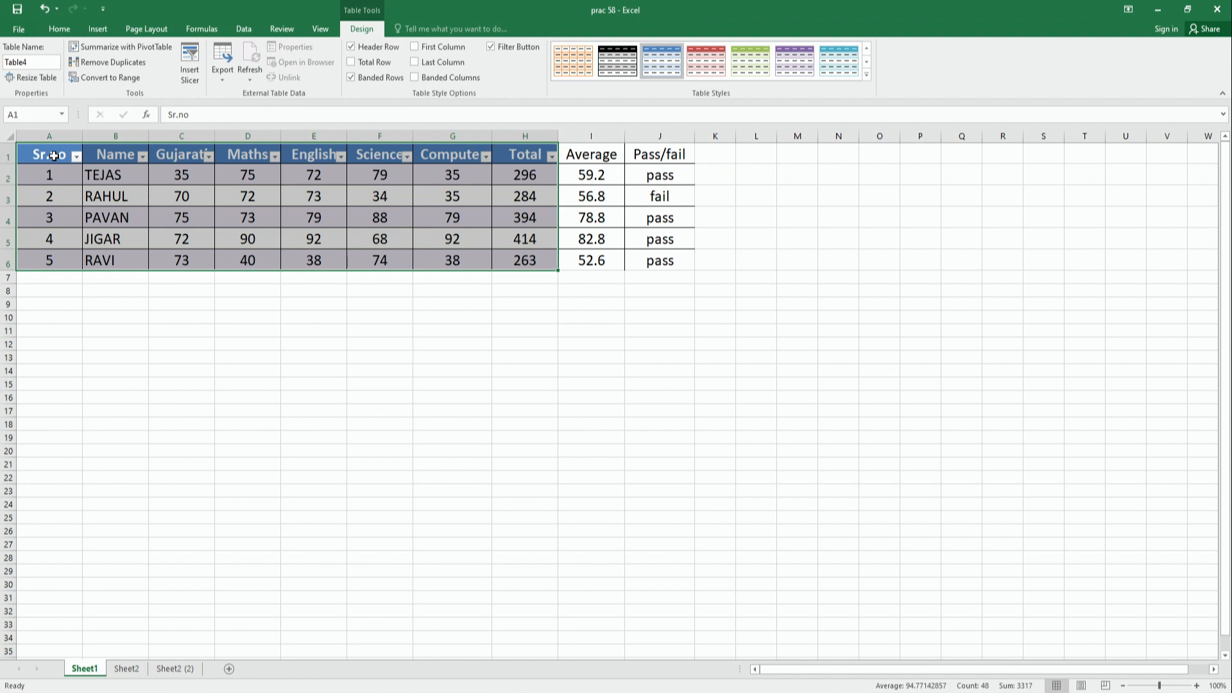
pyautogui.click(53, 156)
pyautogui.moveTo(54, 156); pyautogui.dragTo(520, 262)
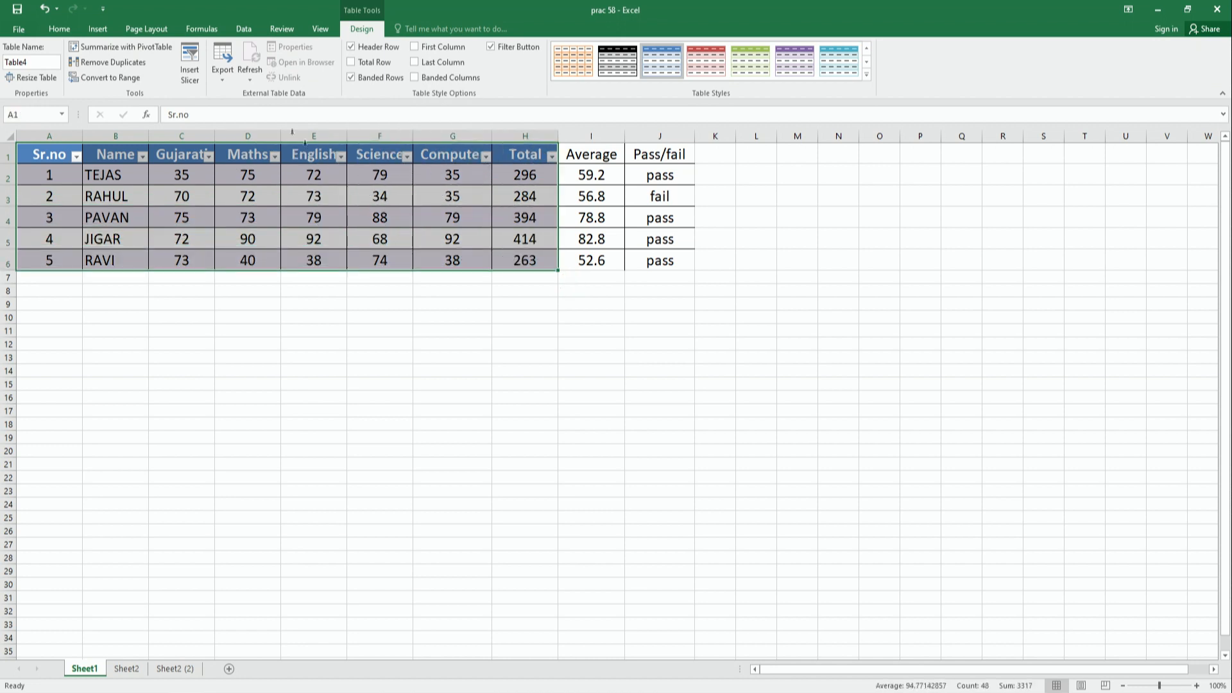
pyautogui.click(118, 78)
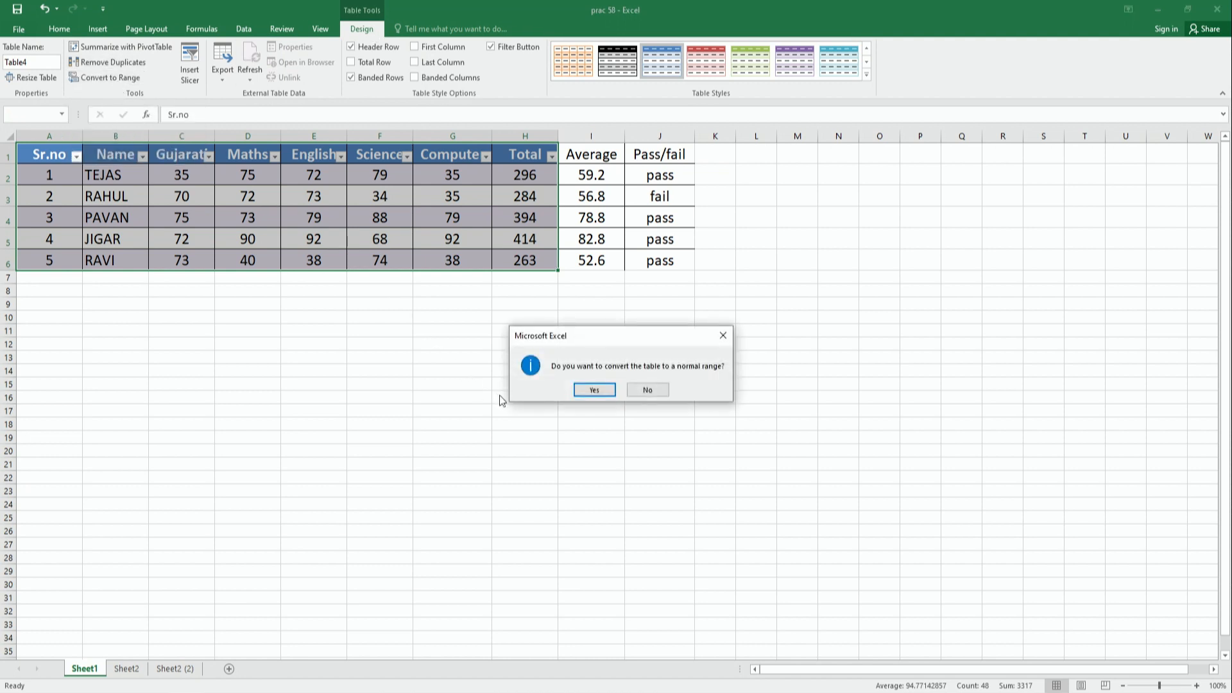
pyautogui.click(594, 391)
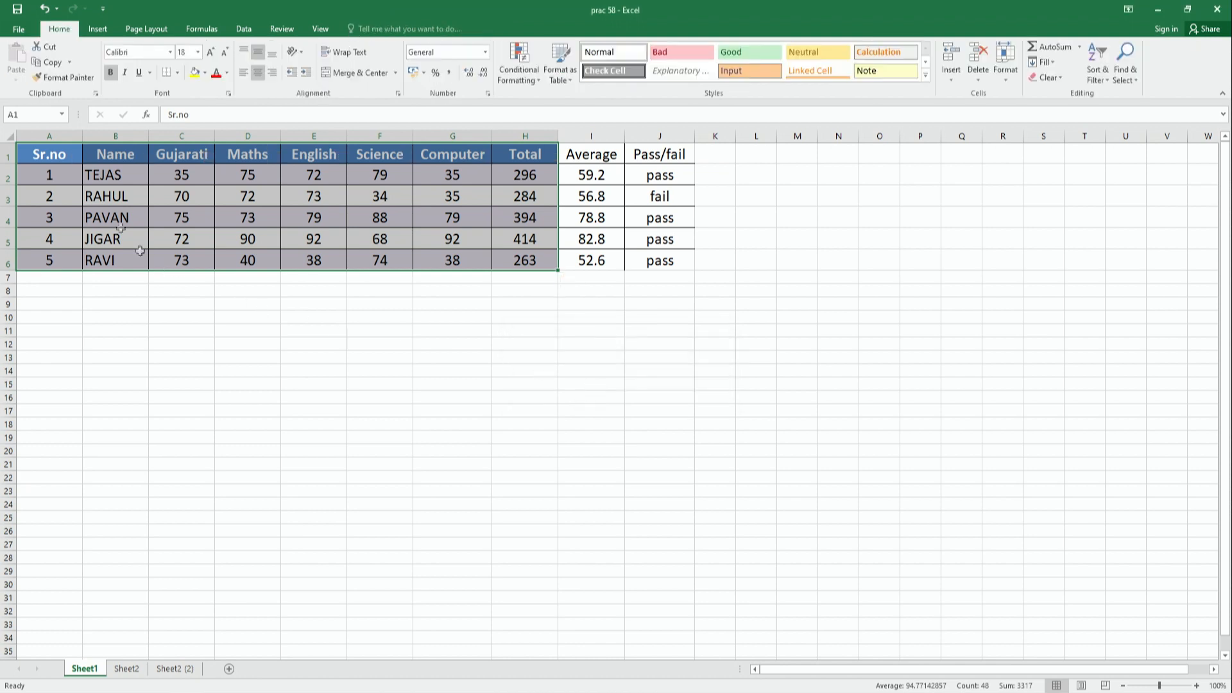
pyautogui.click(43, 158)
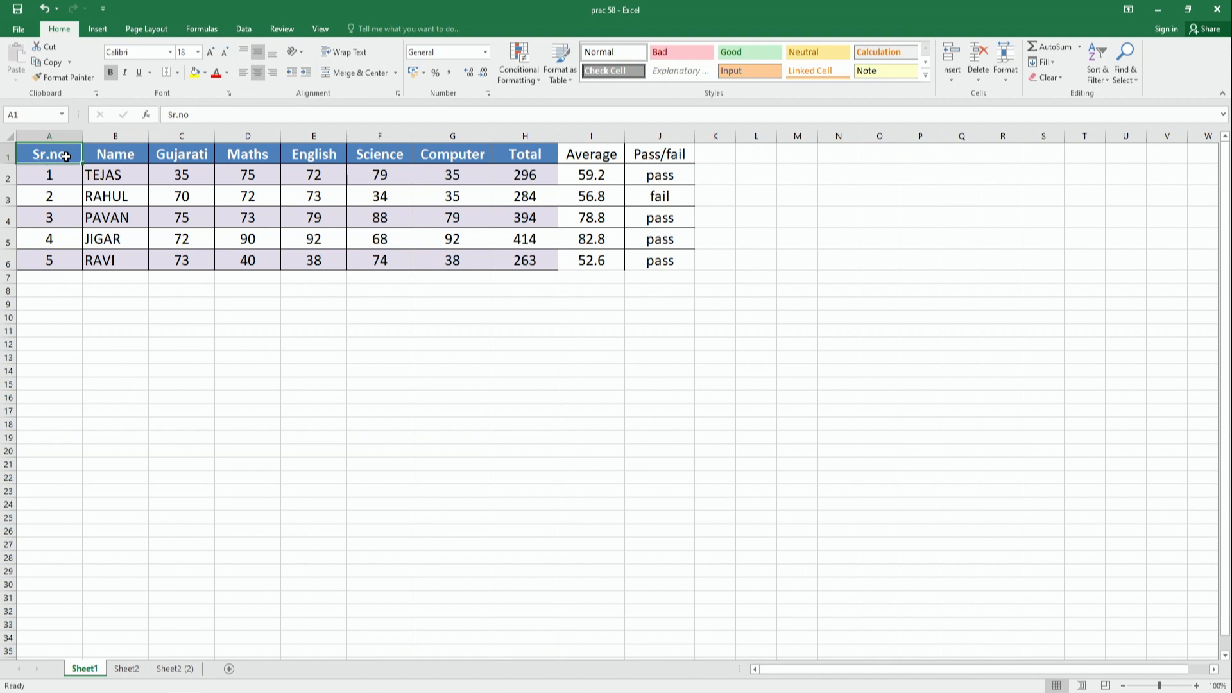
pyautogui.moveTo(66, 157); pyautogui.dragTo(337, 175)
pyautogui.moveTo(512, 258); pyautogui.dragTo(513, 258)
pyautogui.click(496, 355)
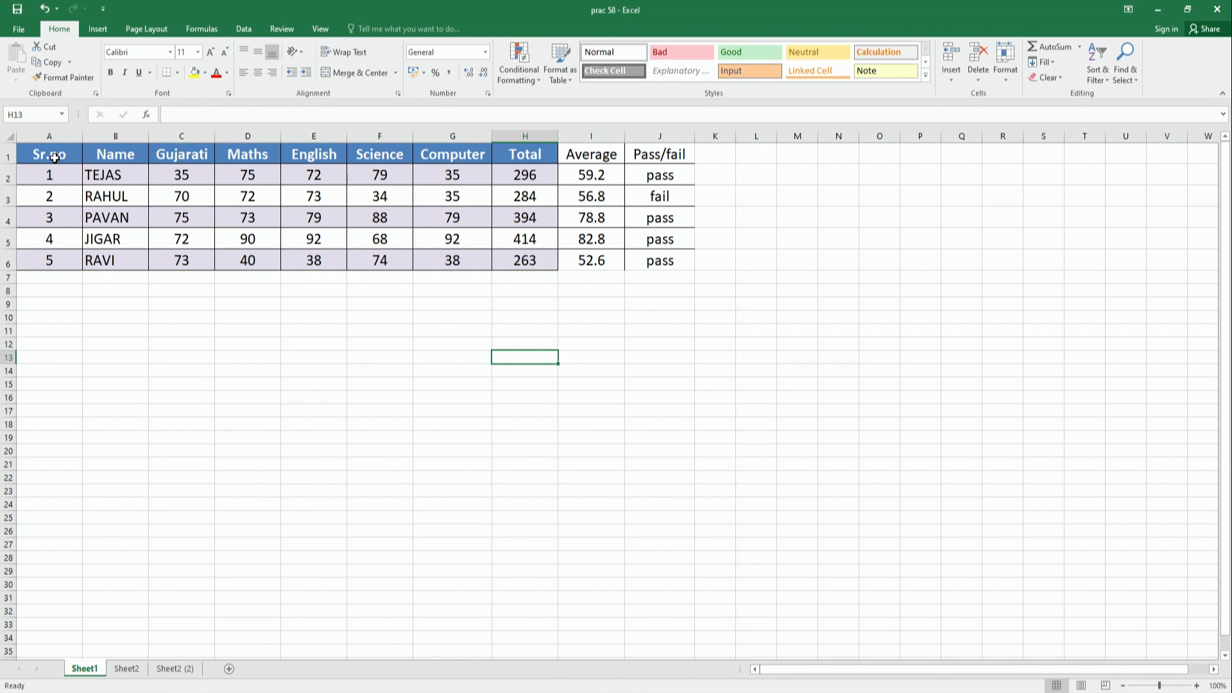
# - Apply the None table style to the A1:J6 table on Sheet2
pyautogui.click(126, 668)
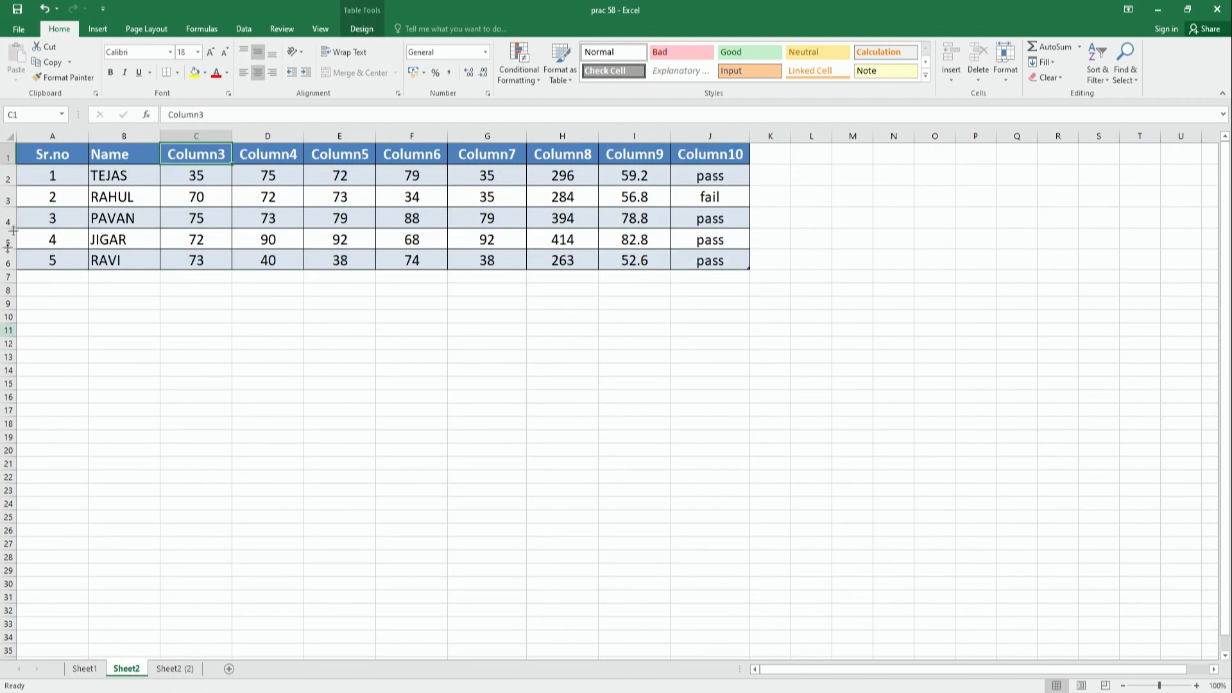
pyautogui.moveTo(53, 157); pyautogui.dragTo(710, 262)
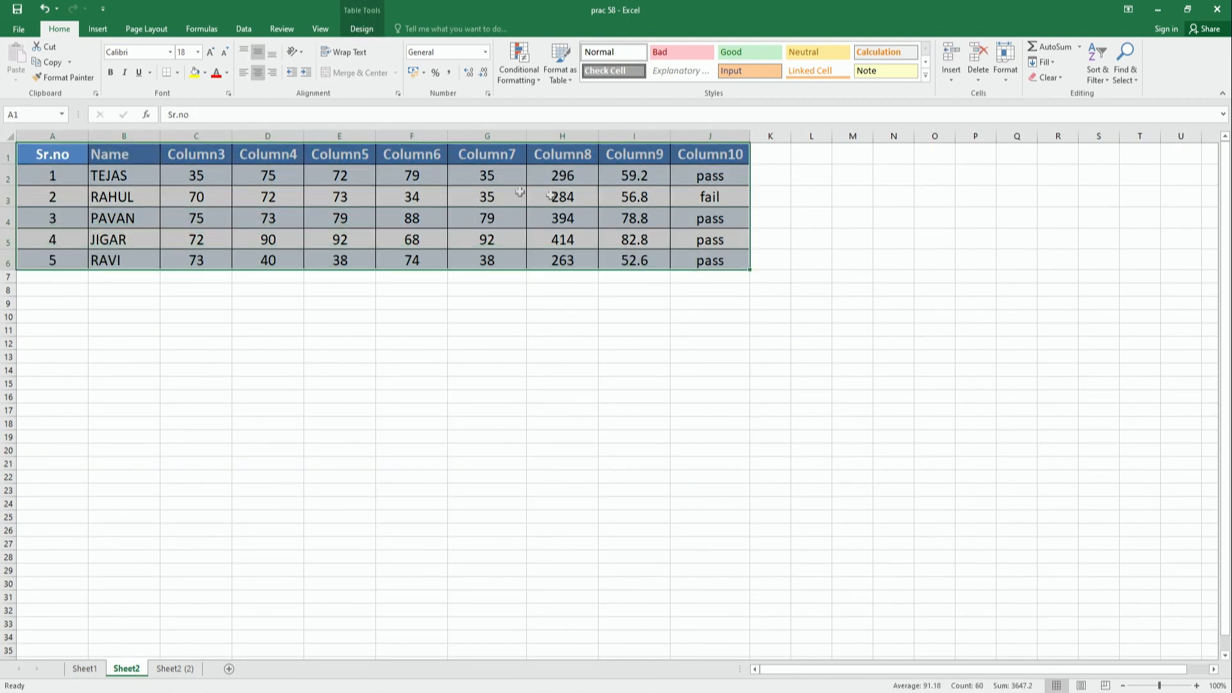
pyautogui.click(359, 29)
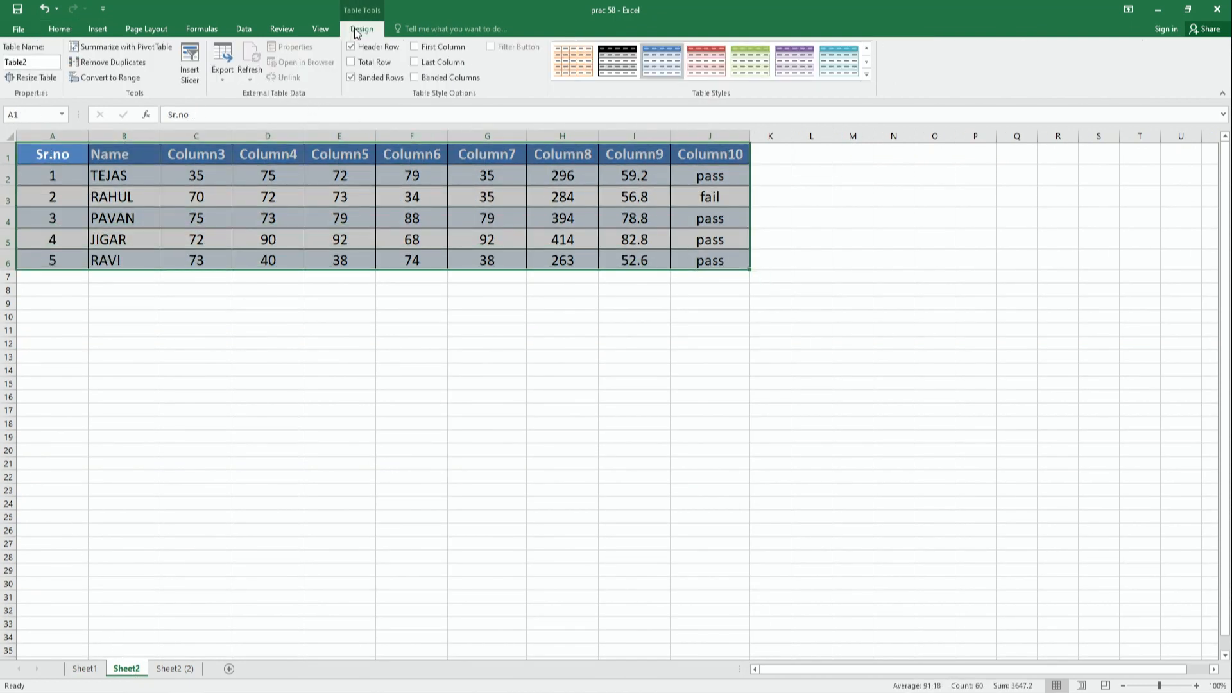
pyautogui.click(866, 77)
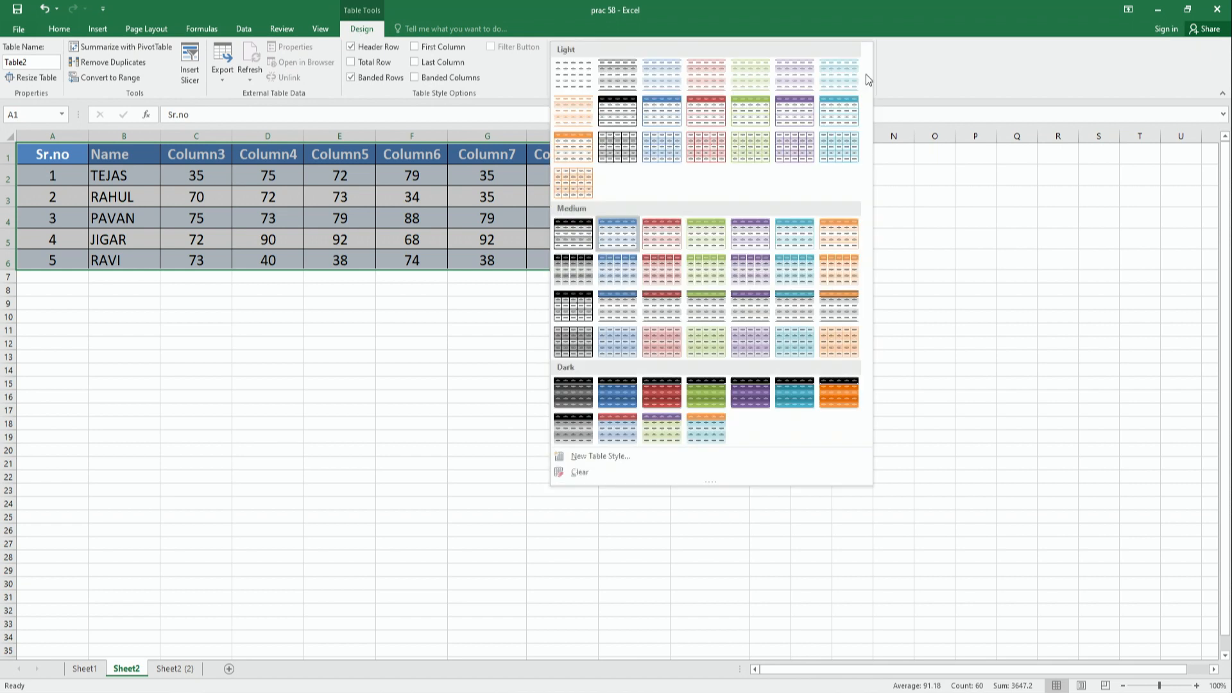
pyautogui.click(559, 79)
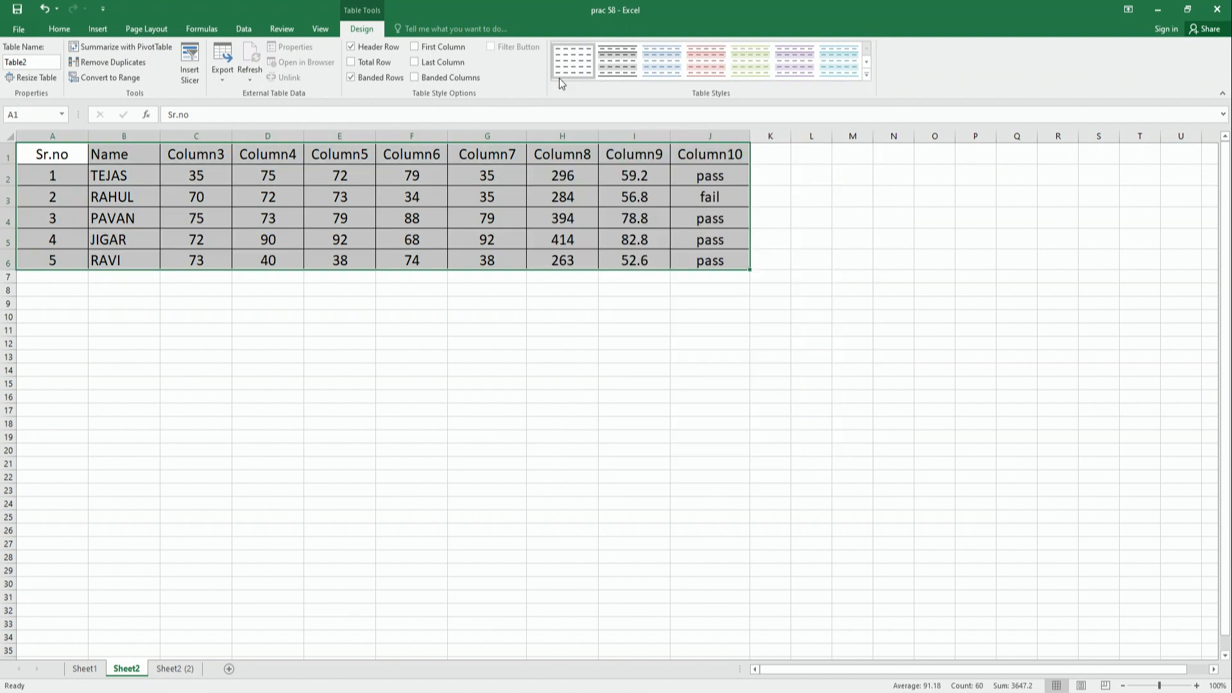
# - Convert the Sheet2 table to a normal range
pyautogui.click(466, 199)
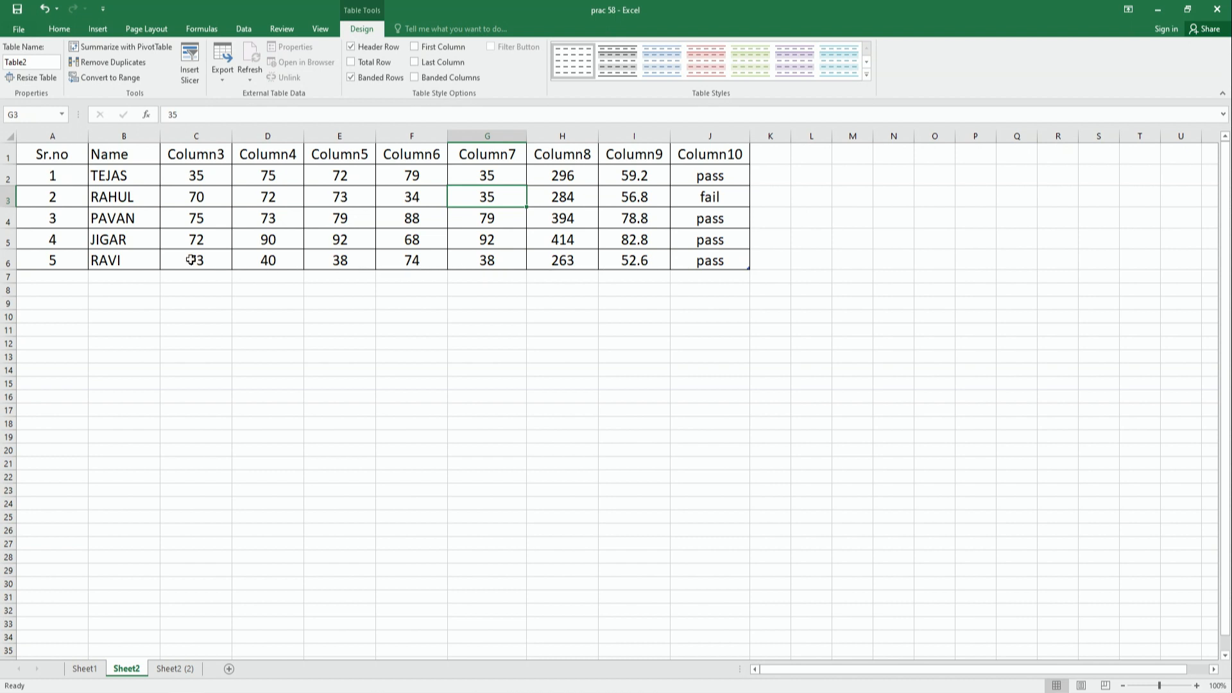
pyautogui.click(118, 83)
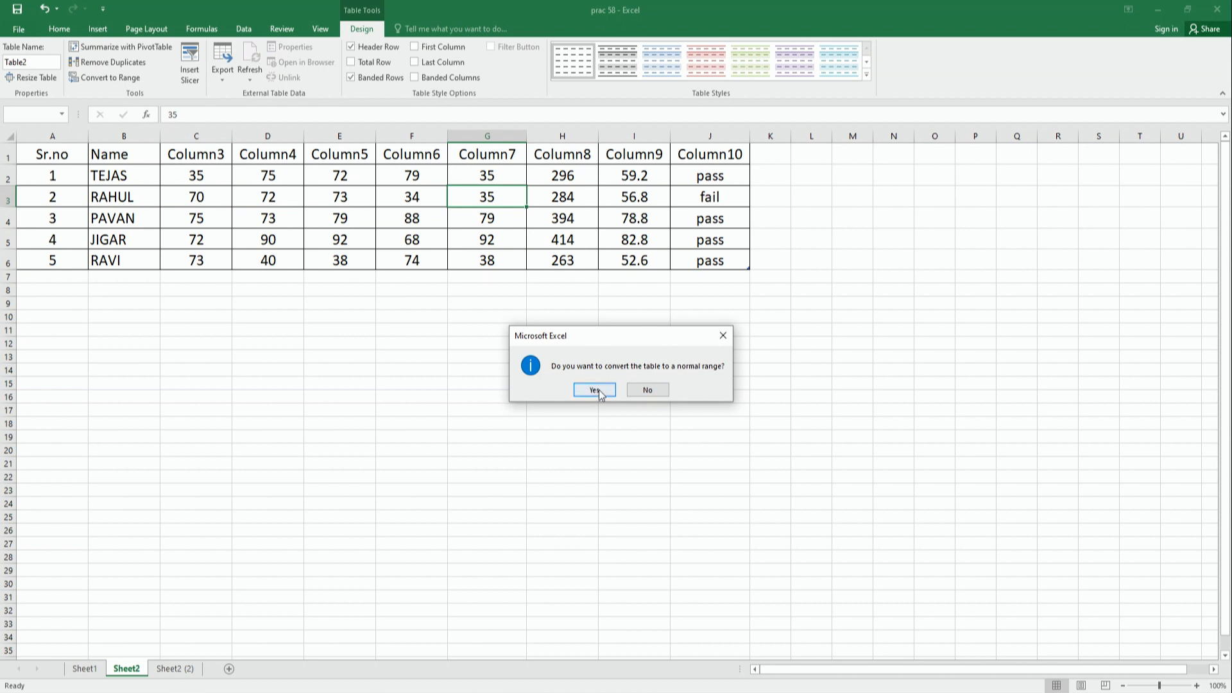
pyautogui.click(595, 390)
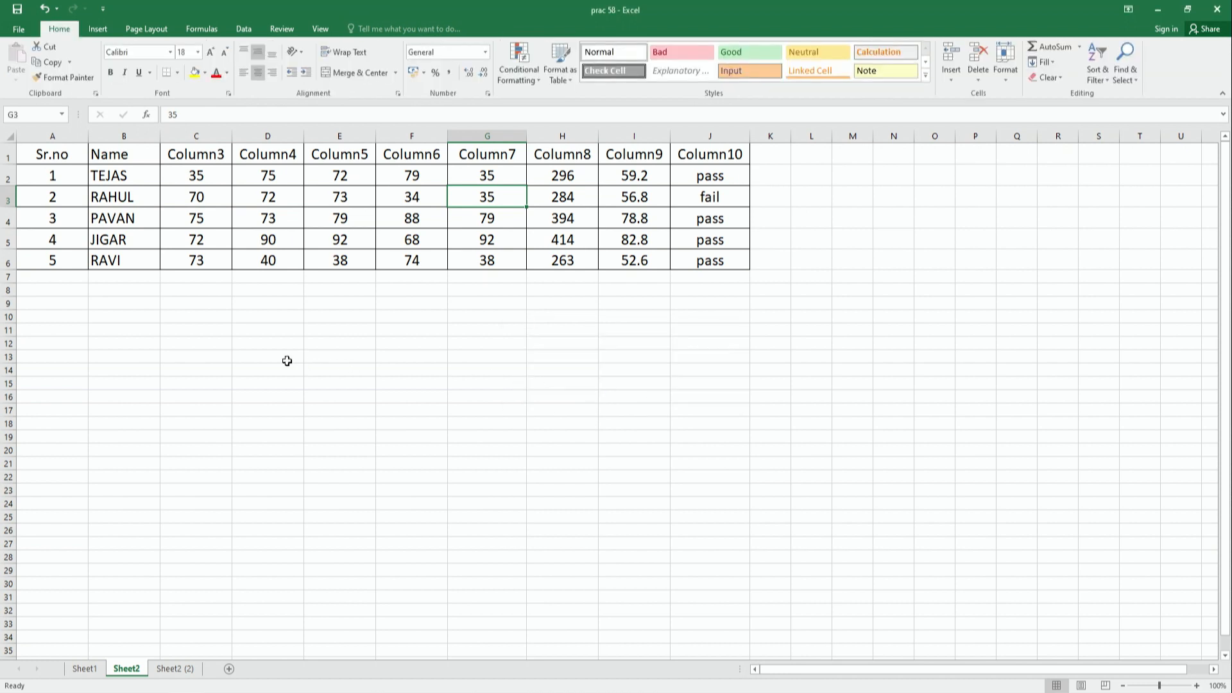